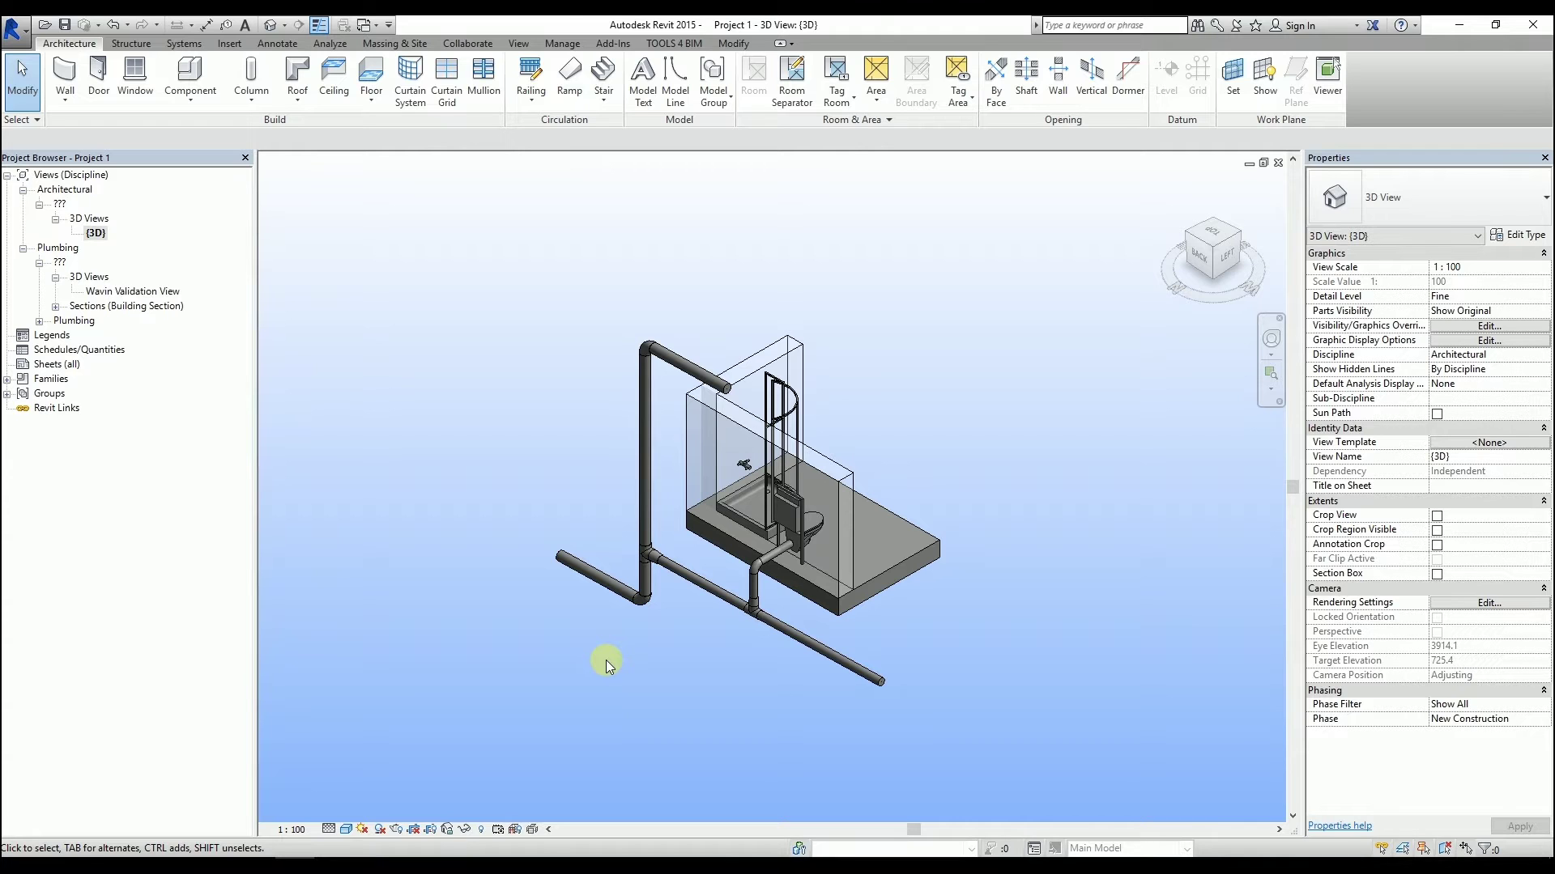
- Select all 15 connected sanitary pipe elements under the bathroom floor using Tab
shift+middle_drag(605, 659, 919, 632)
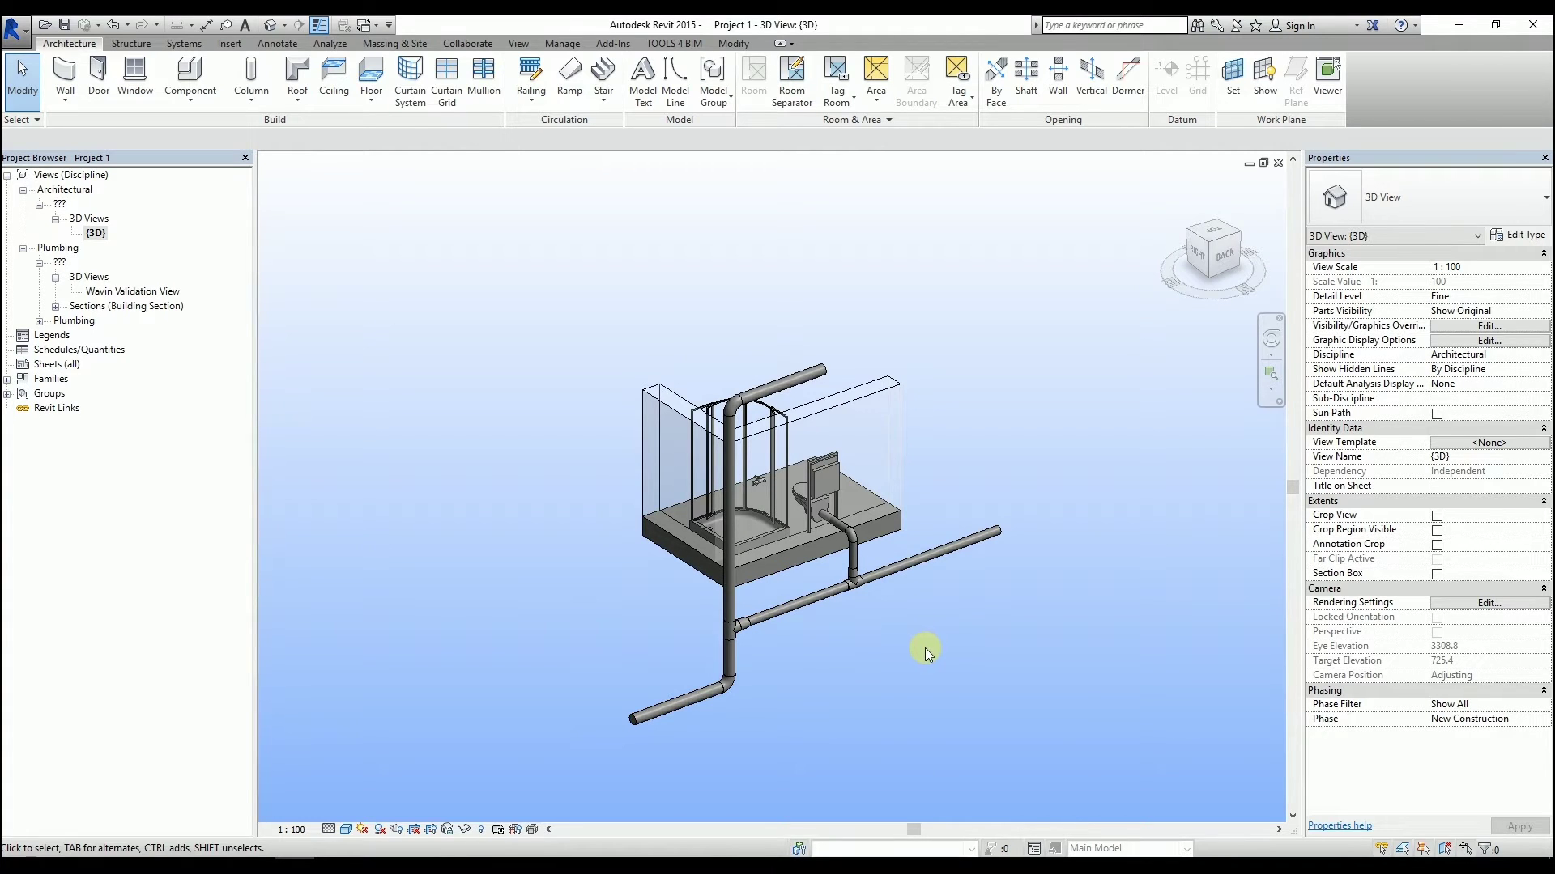
scroll(923, 649, up, 5)
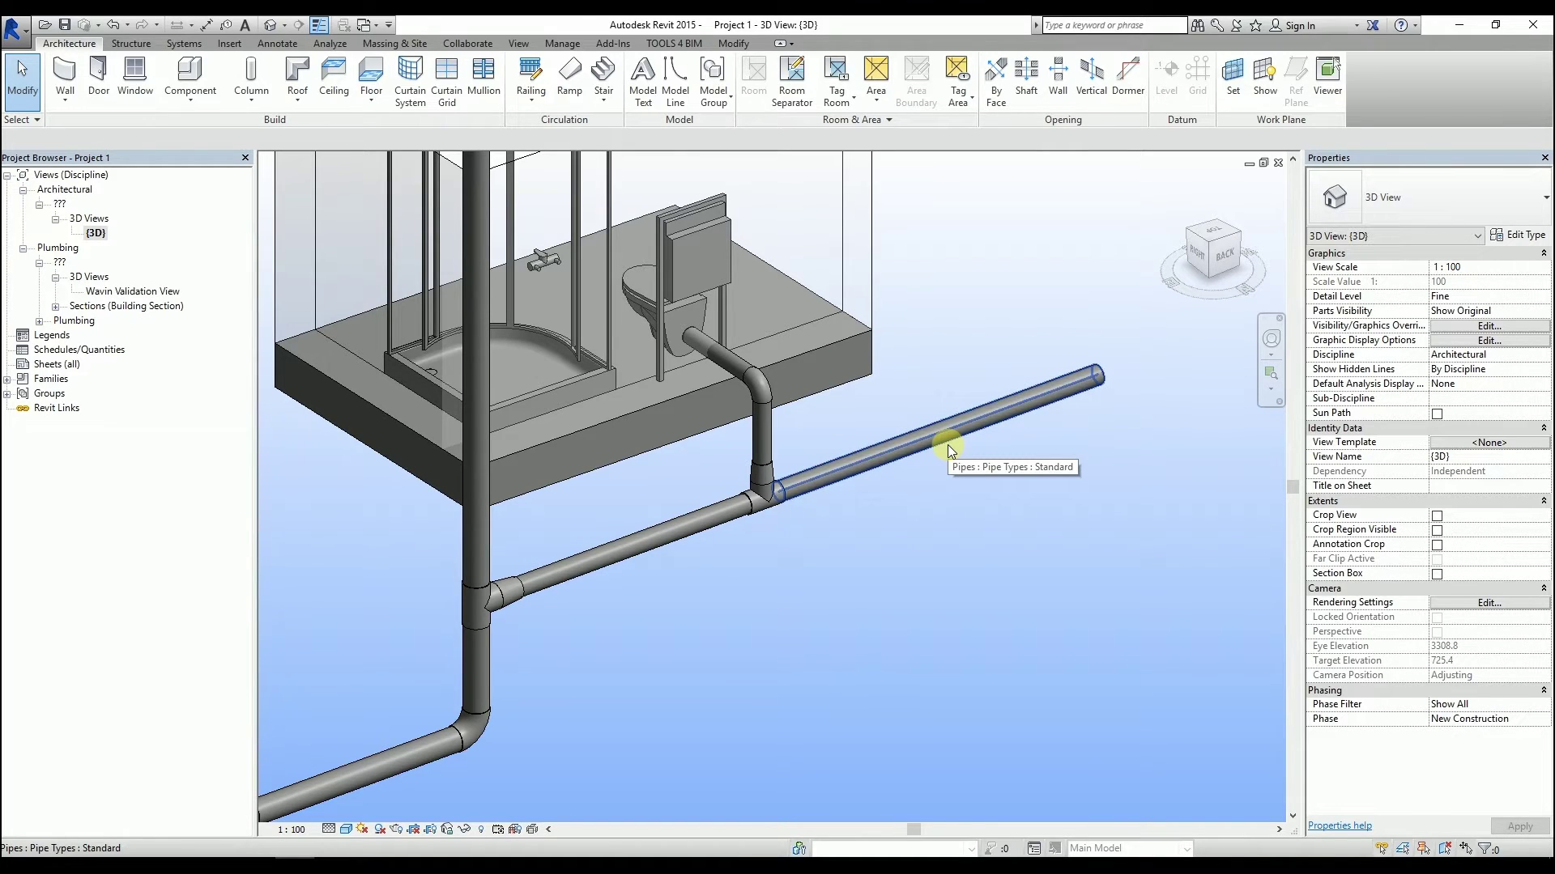
key(Tab)
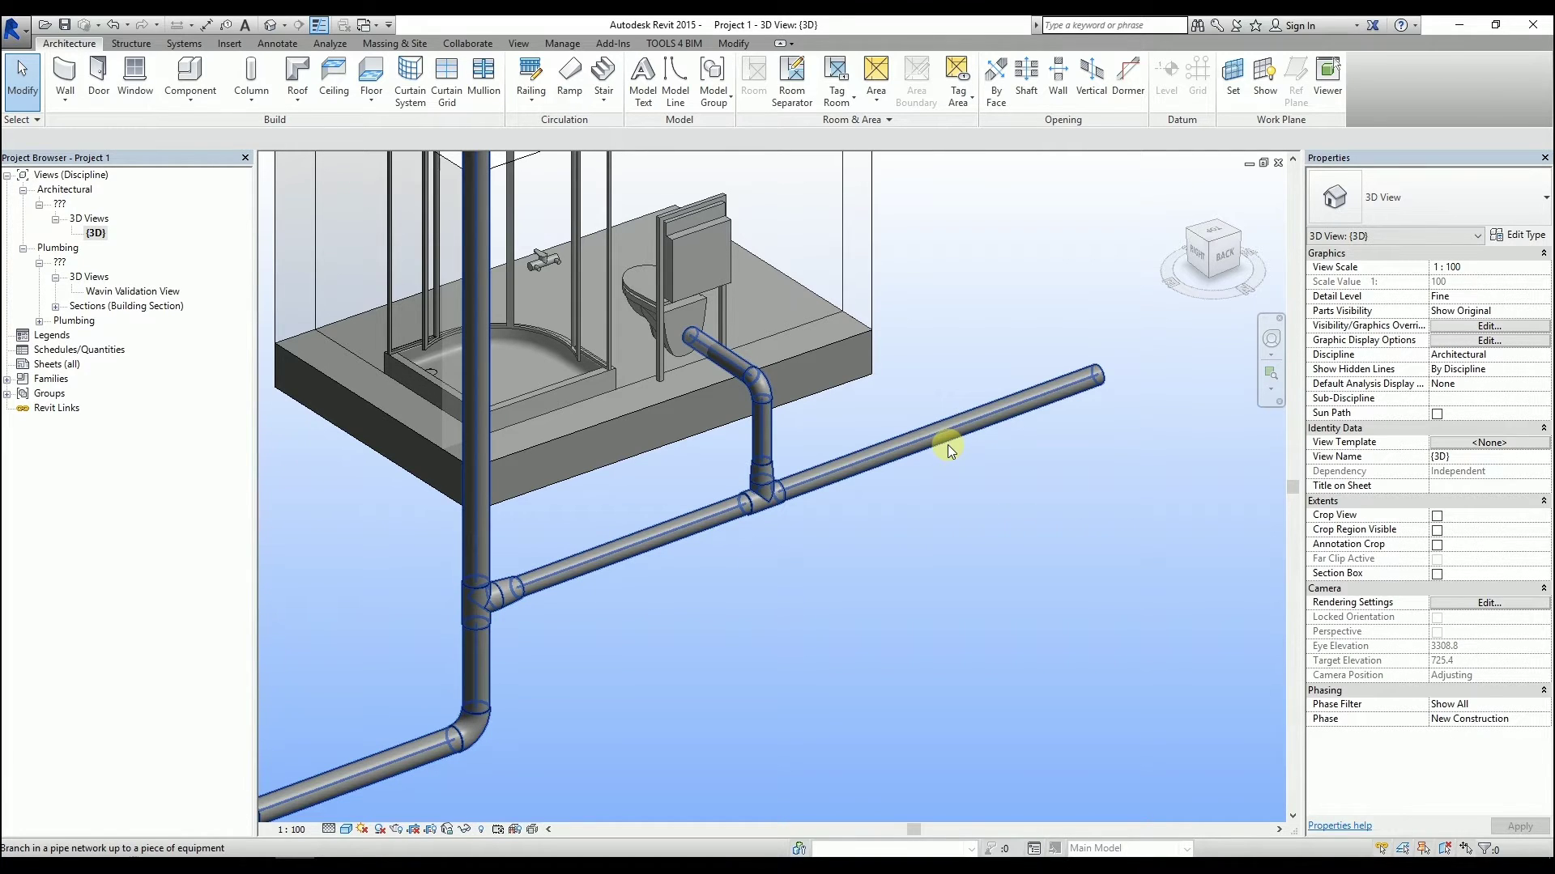
click(948, 448)
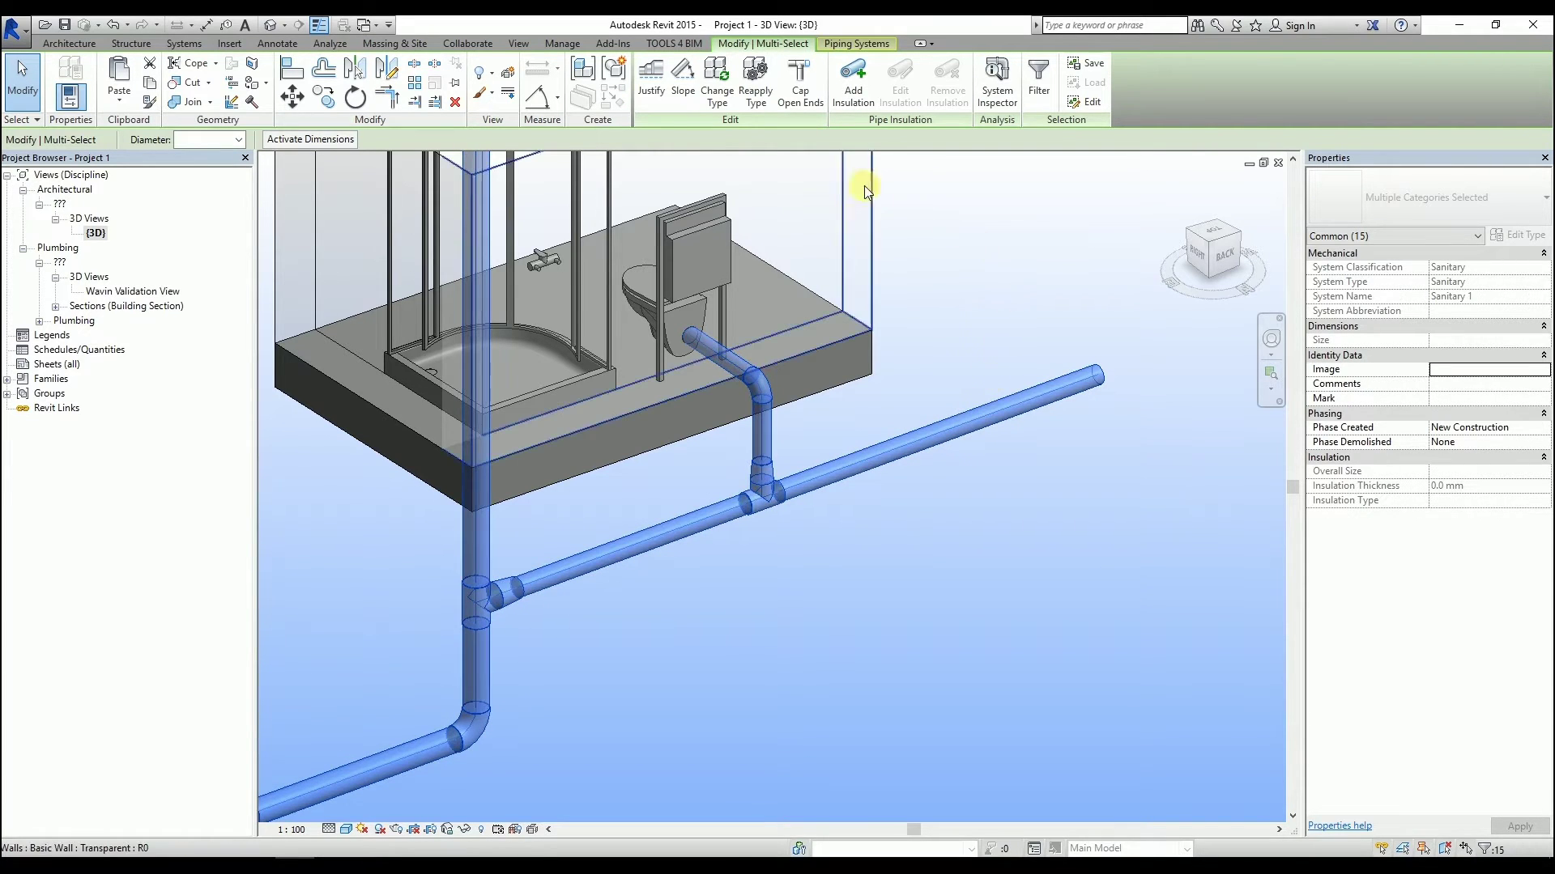
- Change the selected pipes from Standard to the Wavin SiTech+ Pipe (OD) type, then deselect them
click(702, 107)
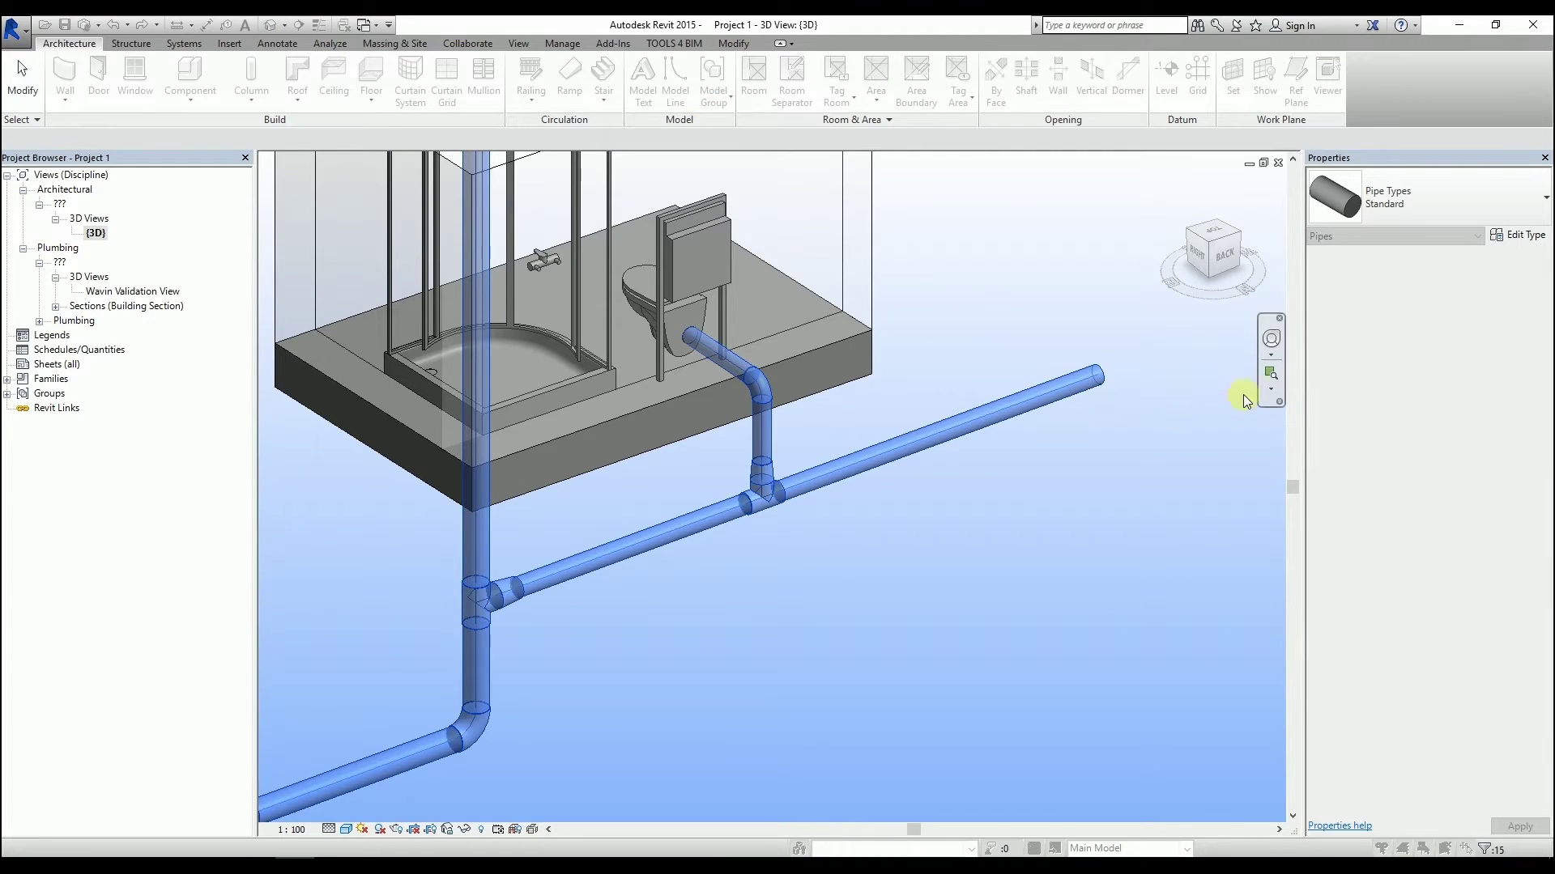
click(1425, 212)
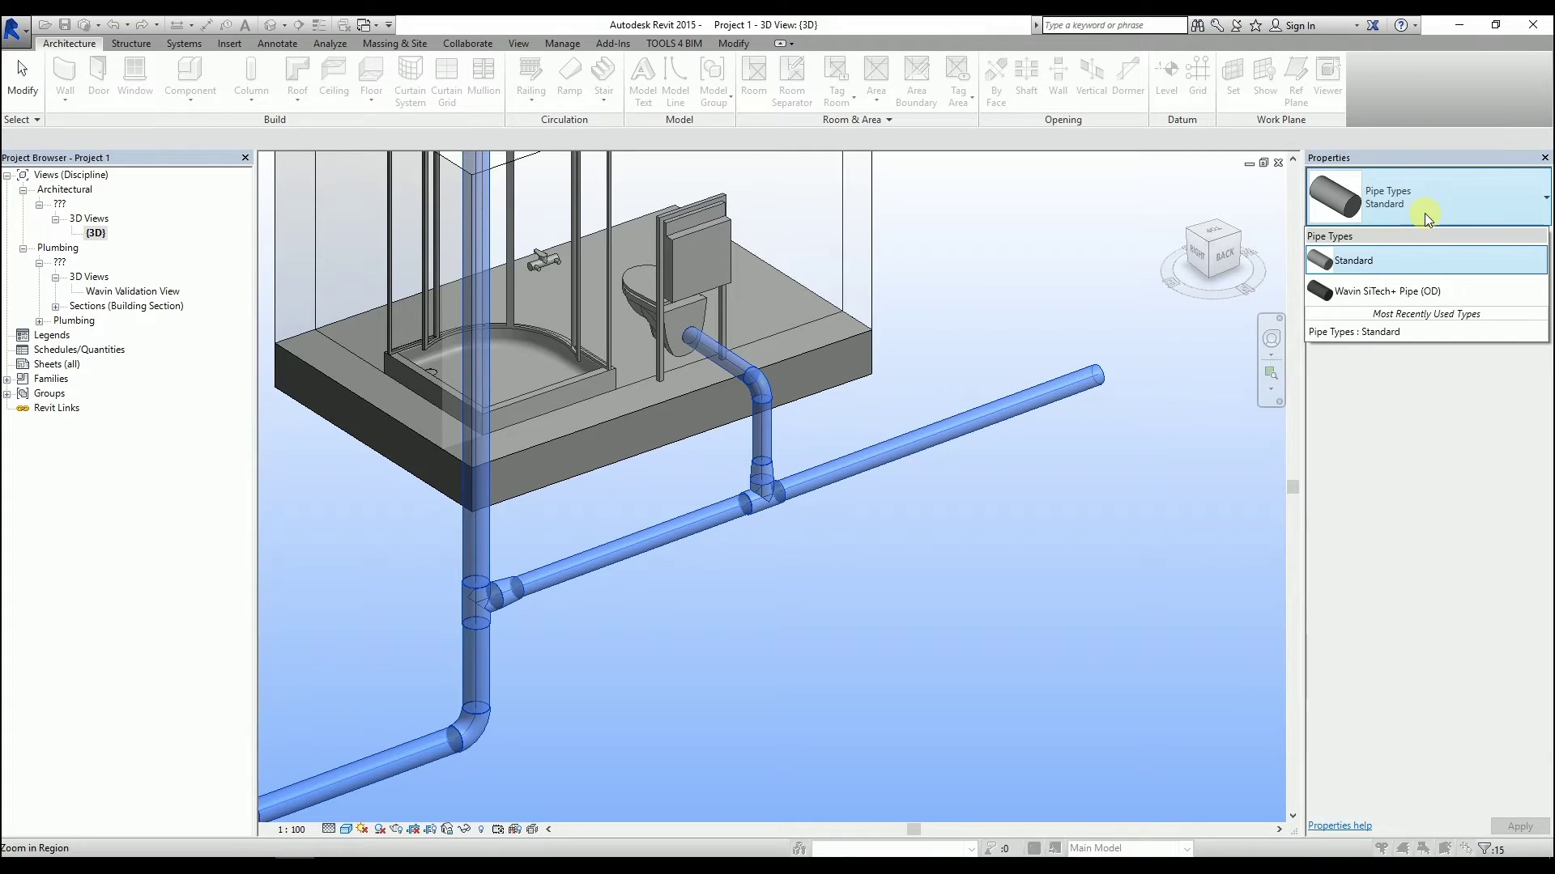
click(1459, 292)
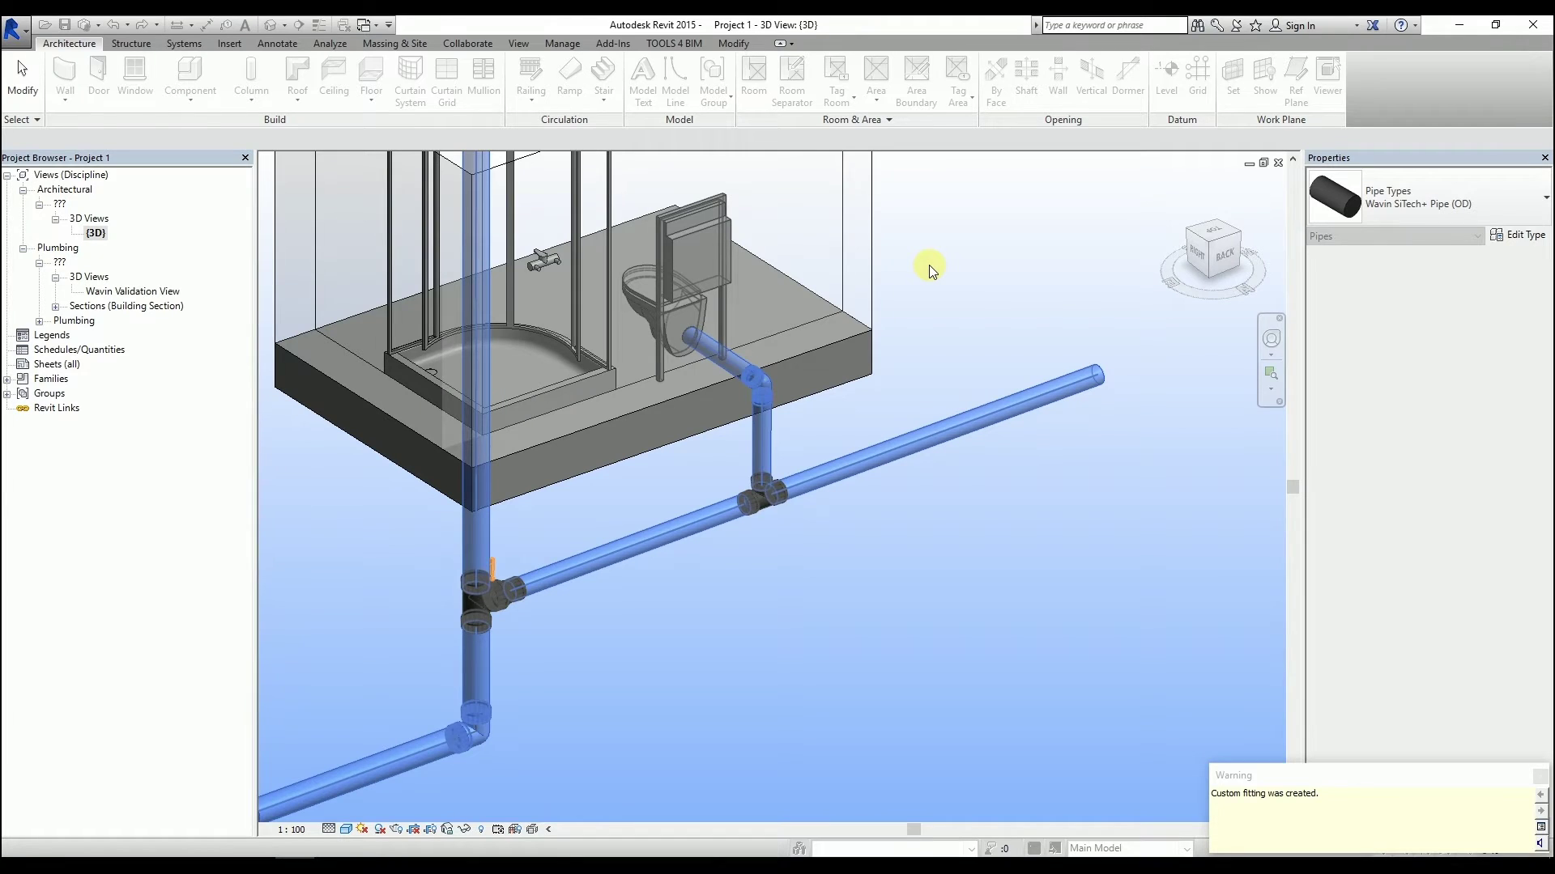
click(930, 265)
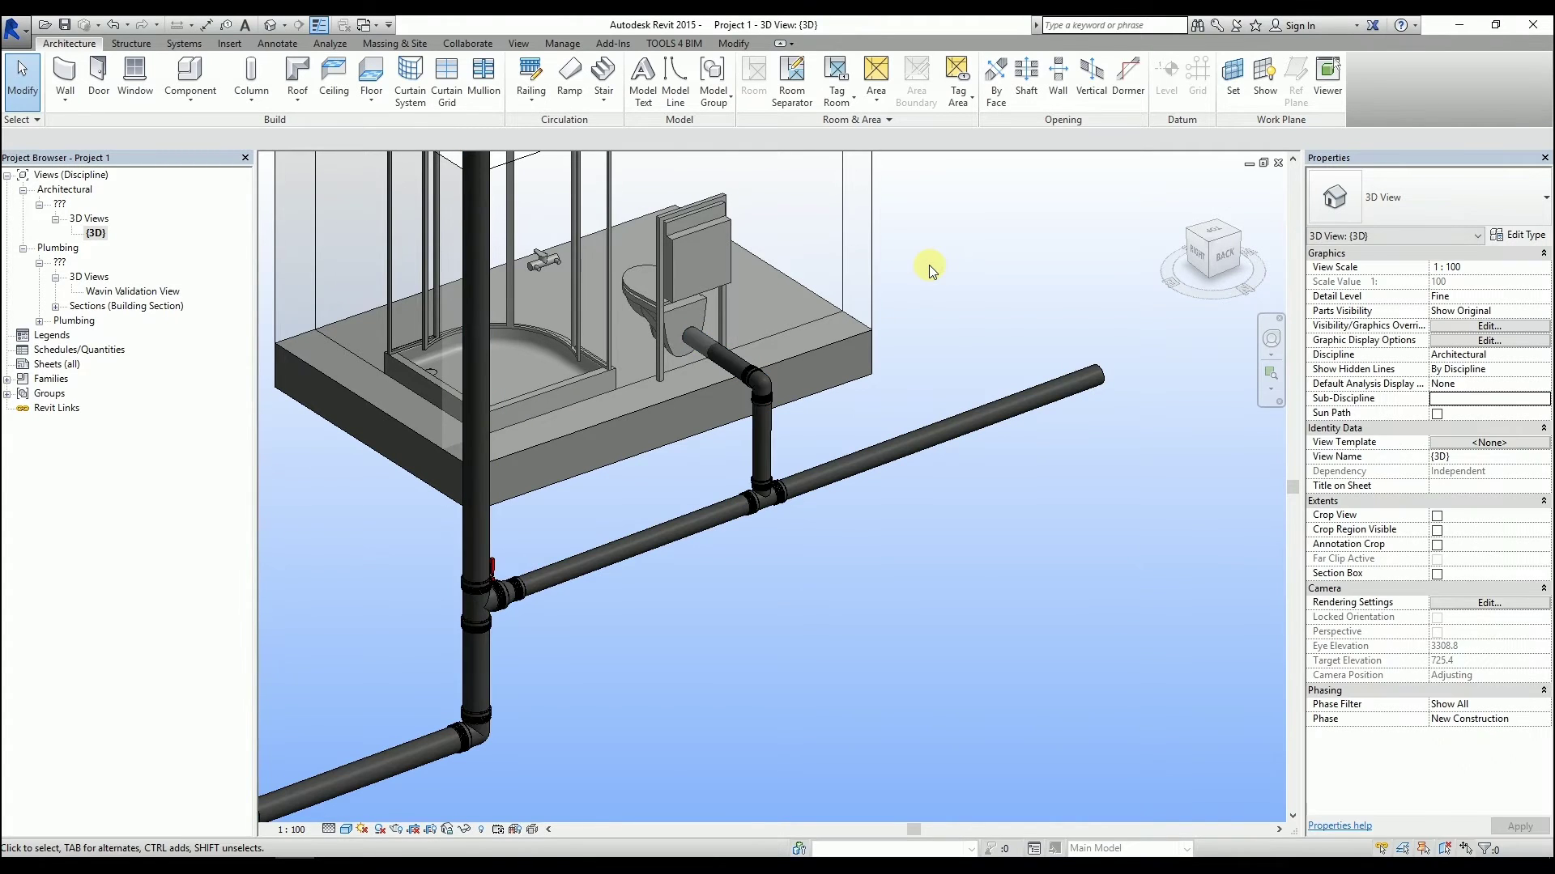
- Enable Reverse Direction on the top stack bend and the toilet drain bend
shift+middle_drag(930, 264, 577, 358)
scroll(573, 375, down, 3)
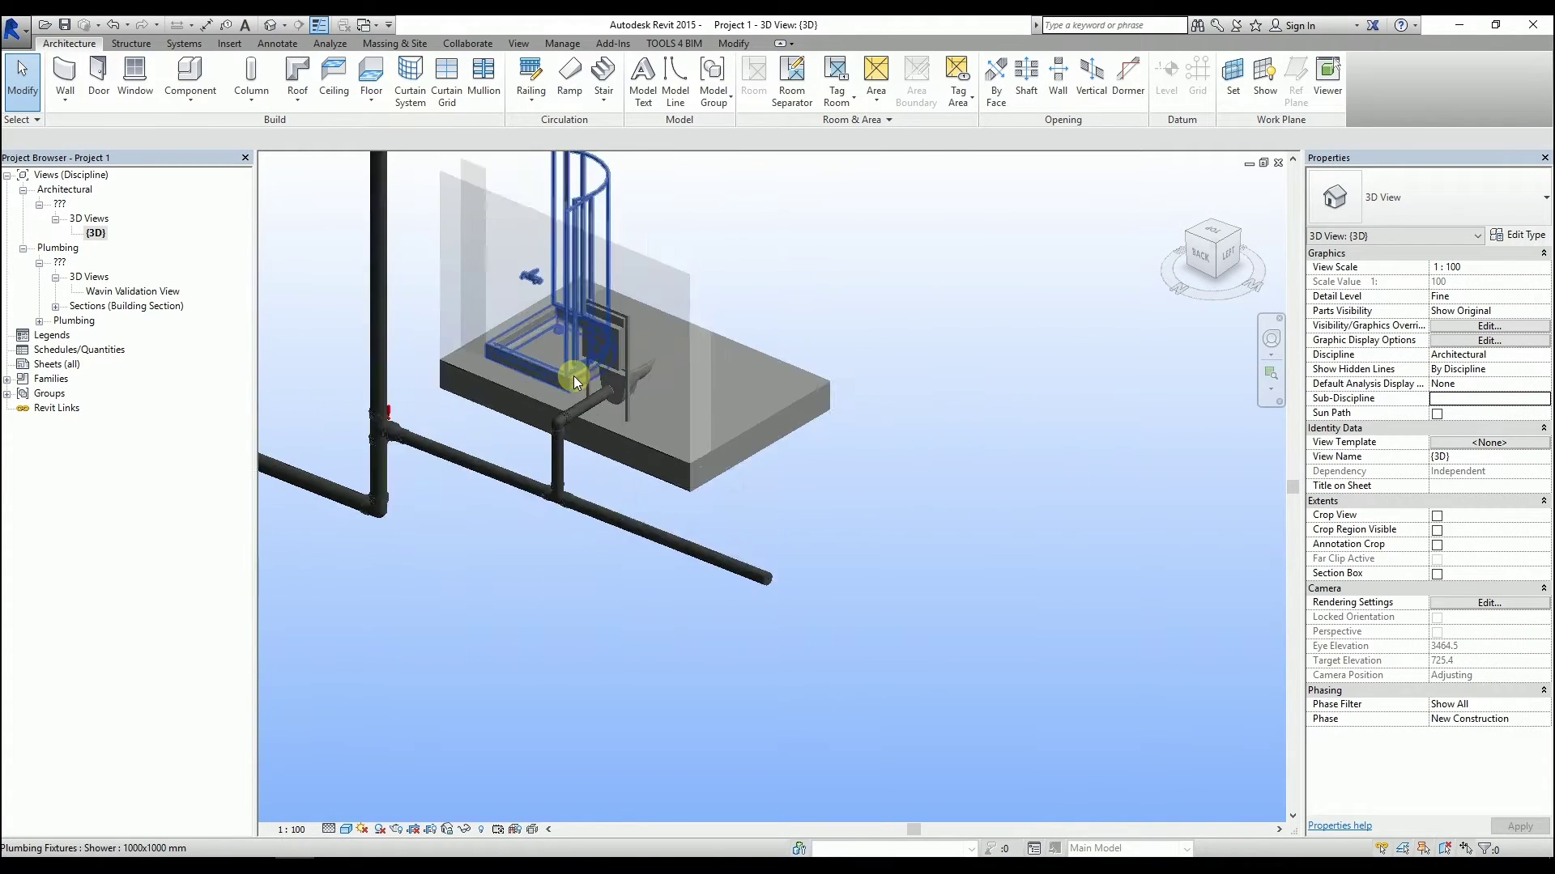
middle_drag(382, 250, 385, 367)
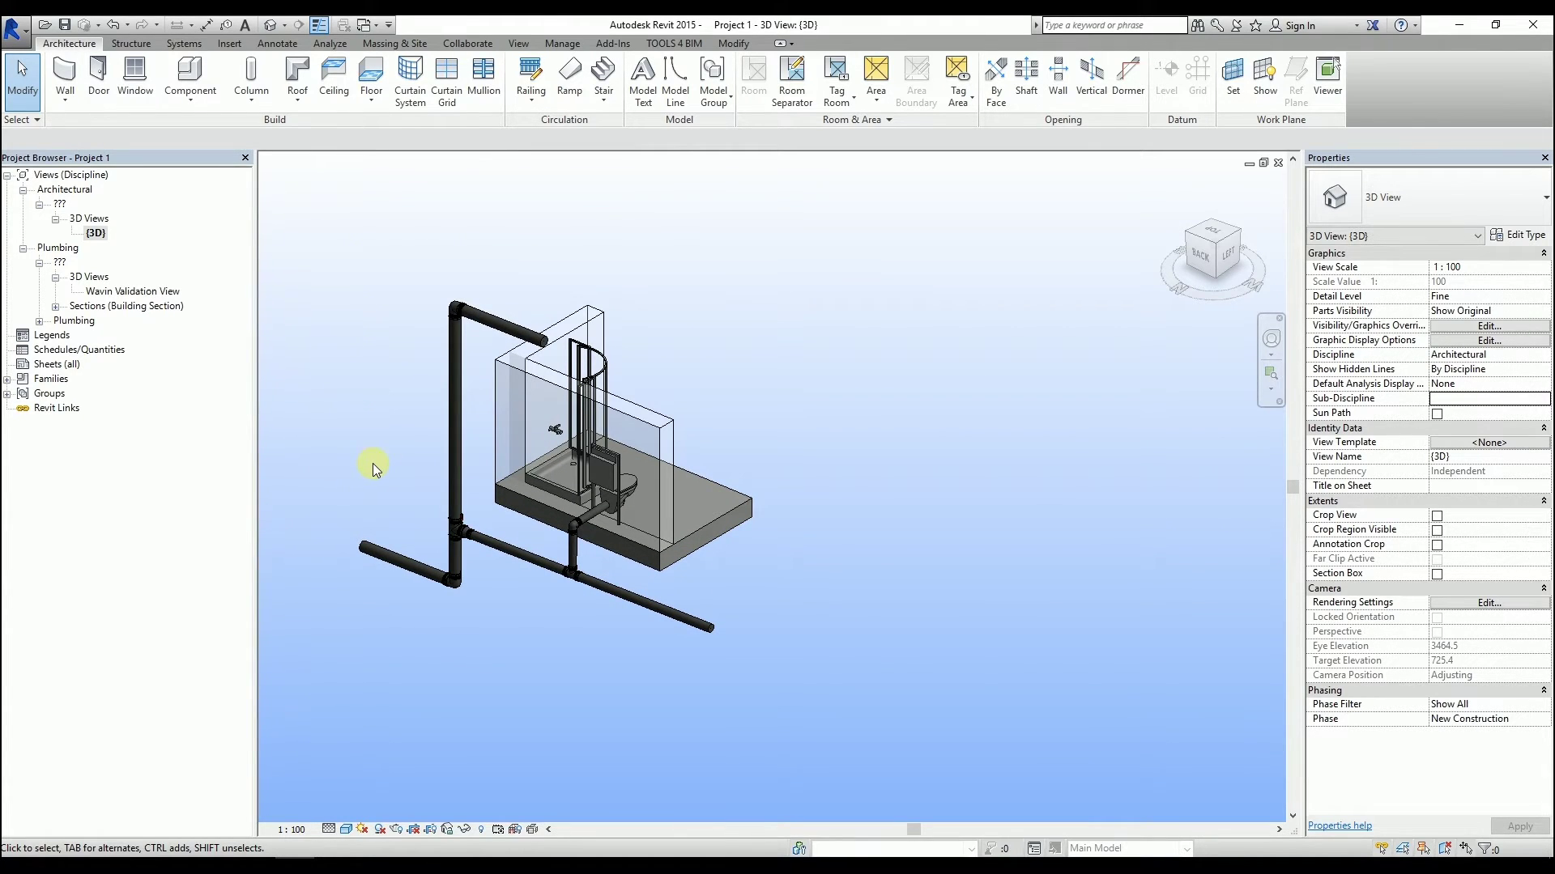
shift+middle_drag(373, 465, 363, 375)
scroll(405, 411, up, 5)
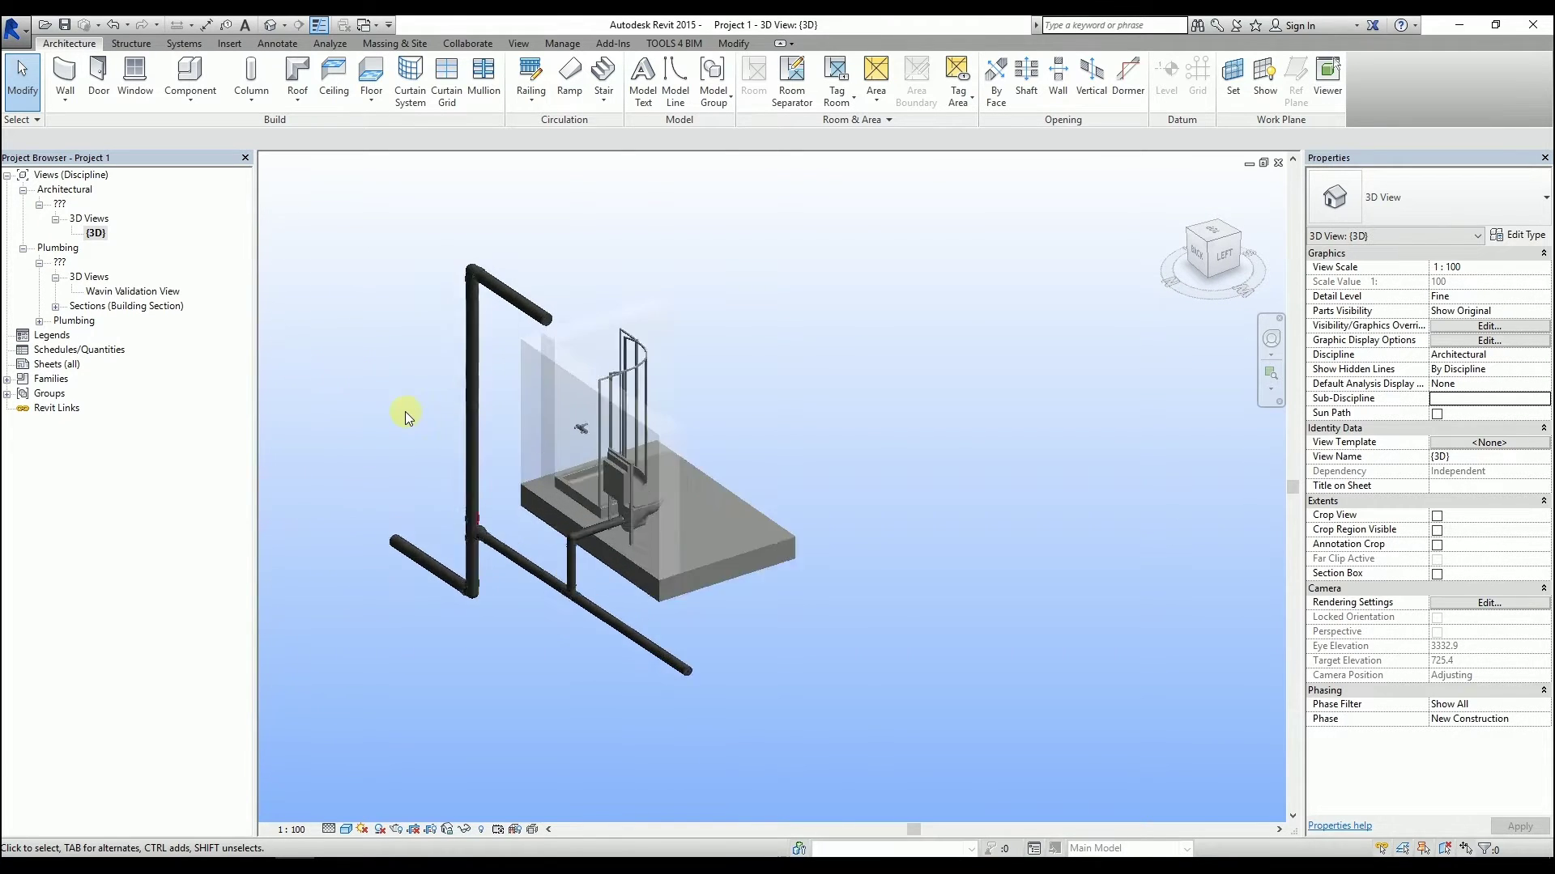
middle_drag(468, 269, 461, 319)
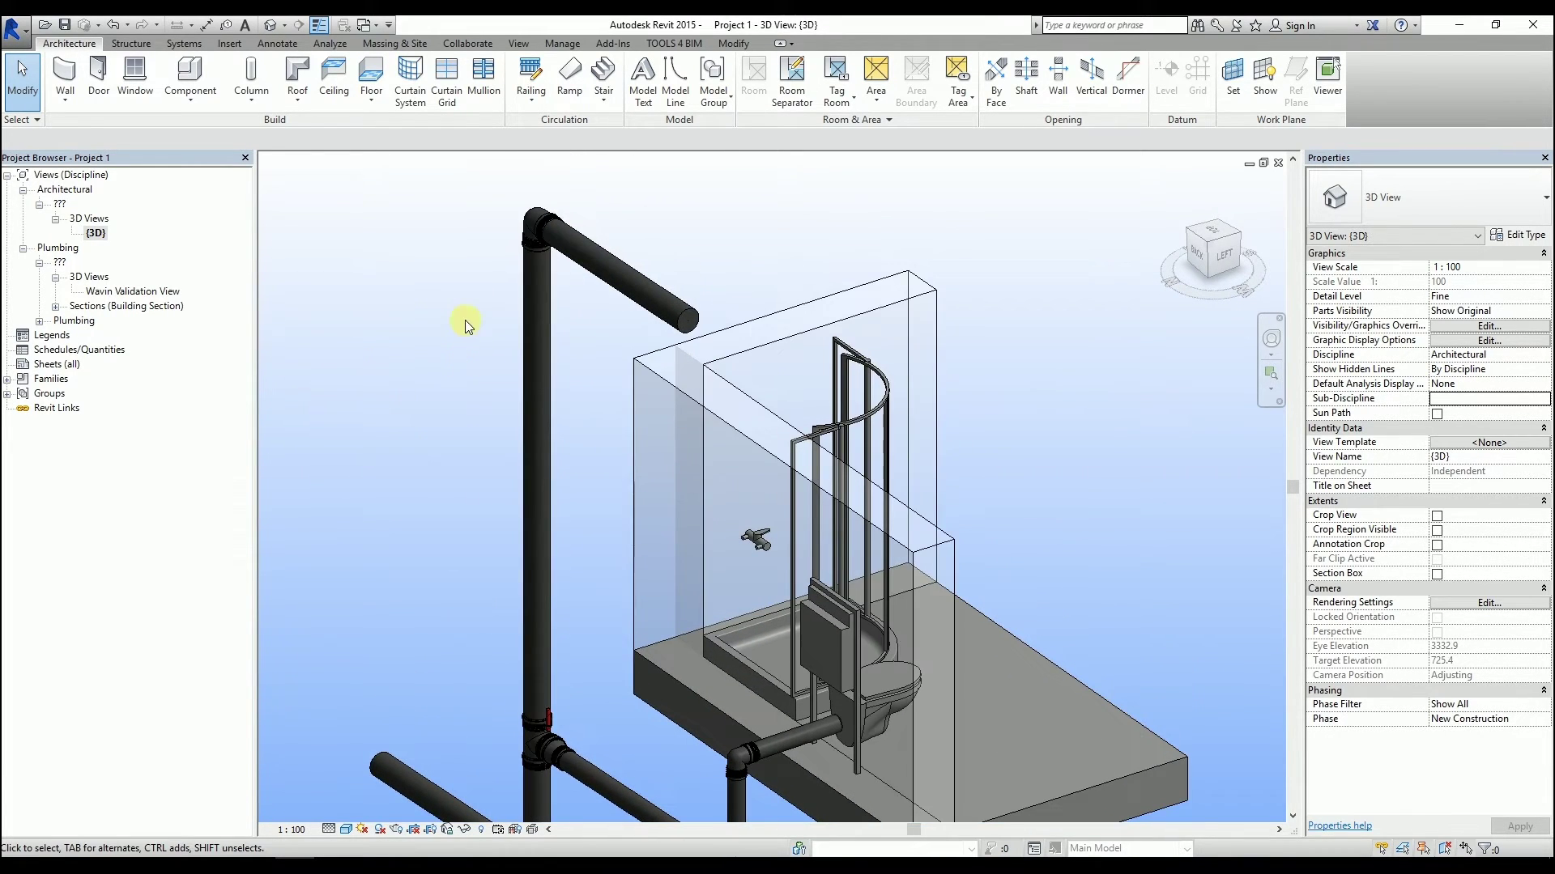
click(545, 207)
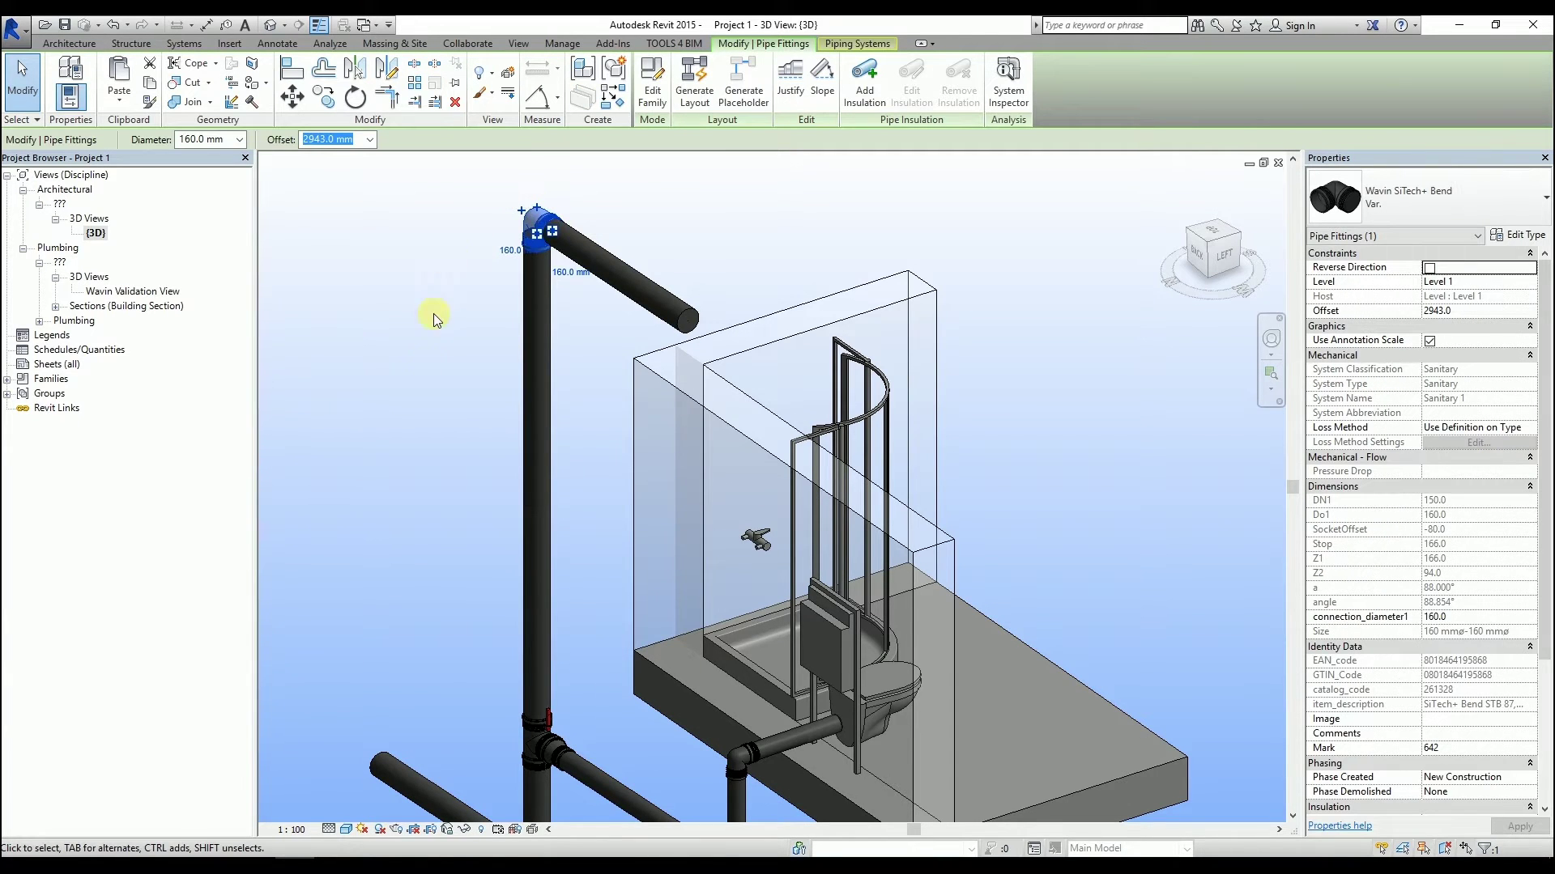
ctrl+click(728, 776)
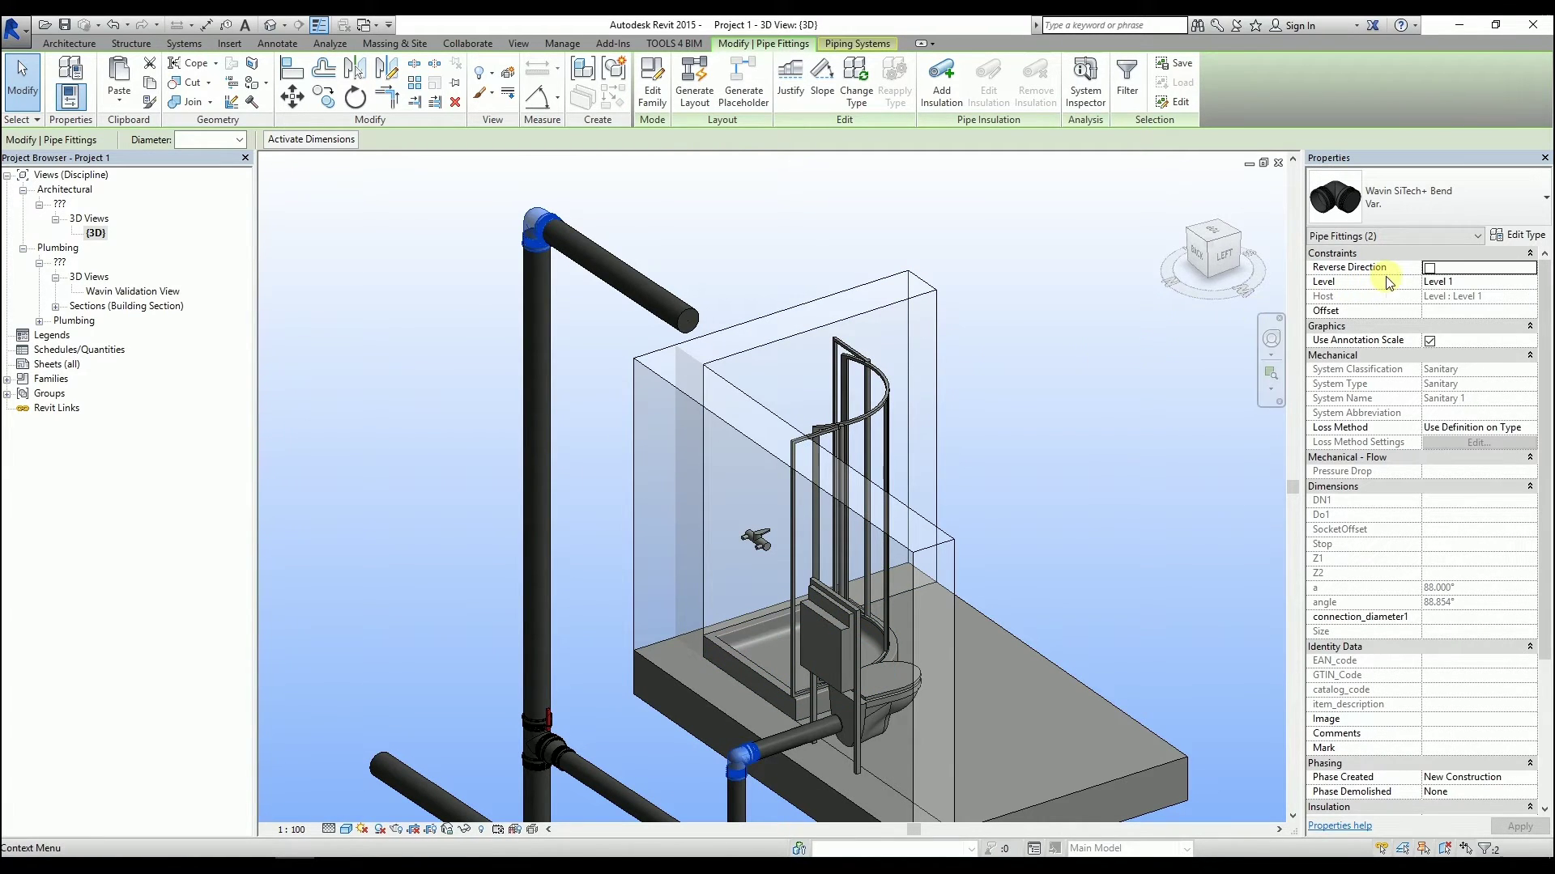
click(1429, 268)
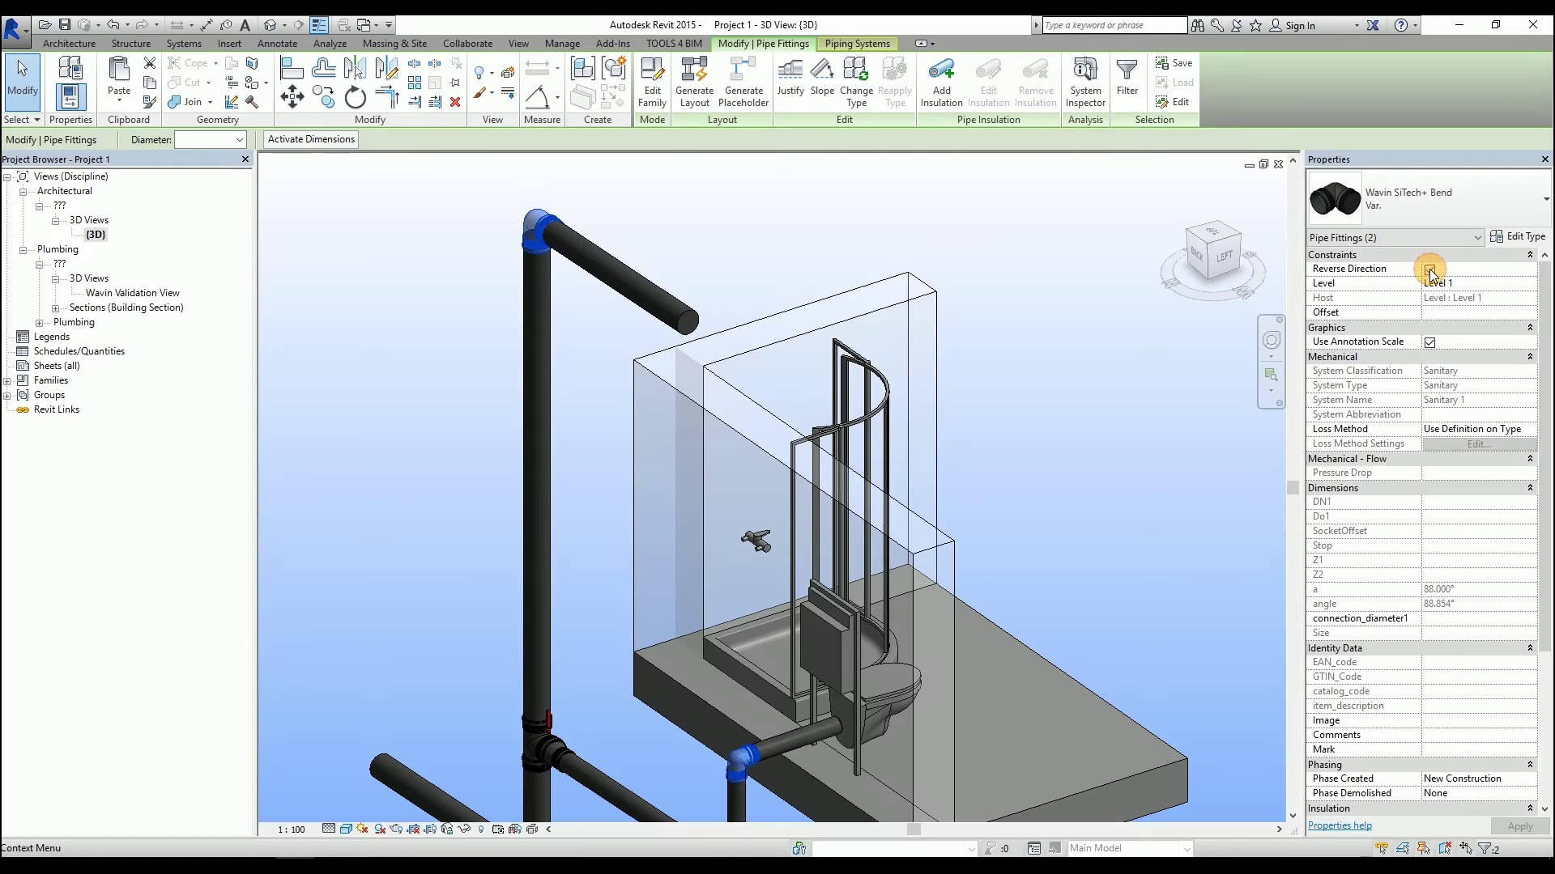
click(1144, 361)
shift+middle_drag(1028, 440, 1014, 537)
- Set the toilet drain tee to SuperTee 'Main Pipe Horizontal + Branch Vertical'
scroll(887, 725, up, 4)
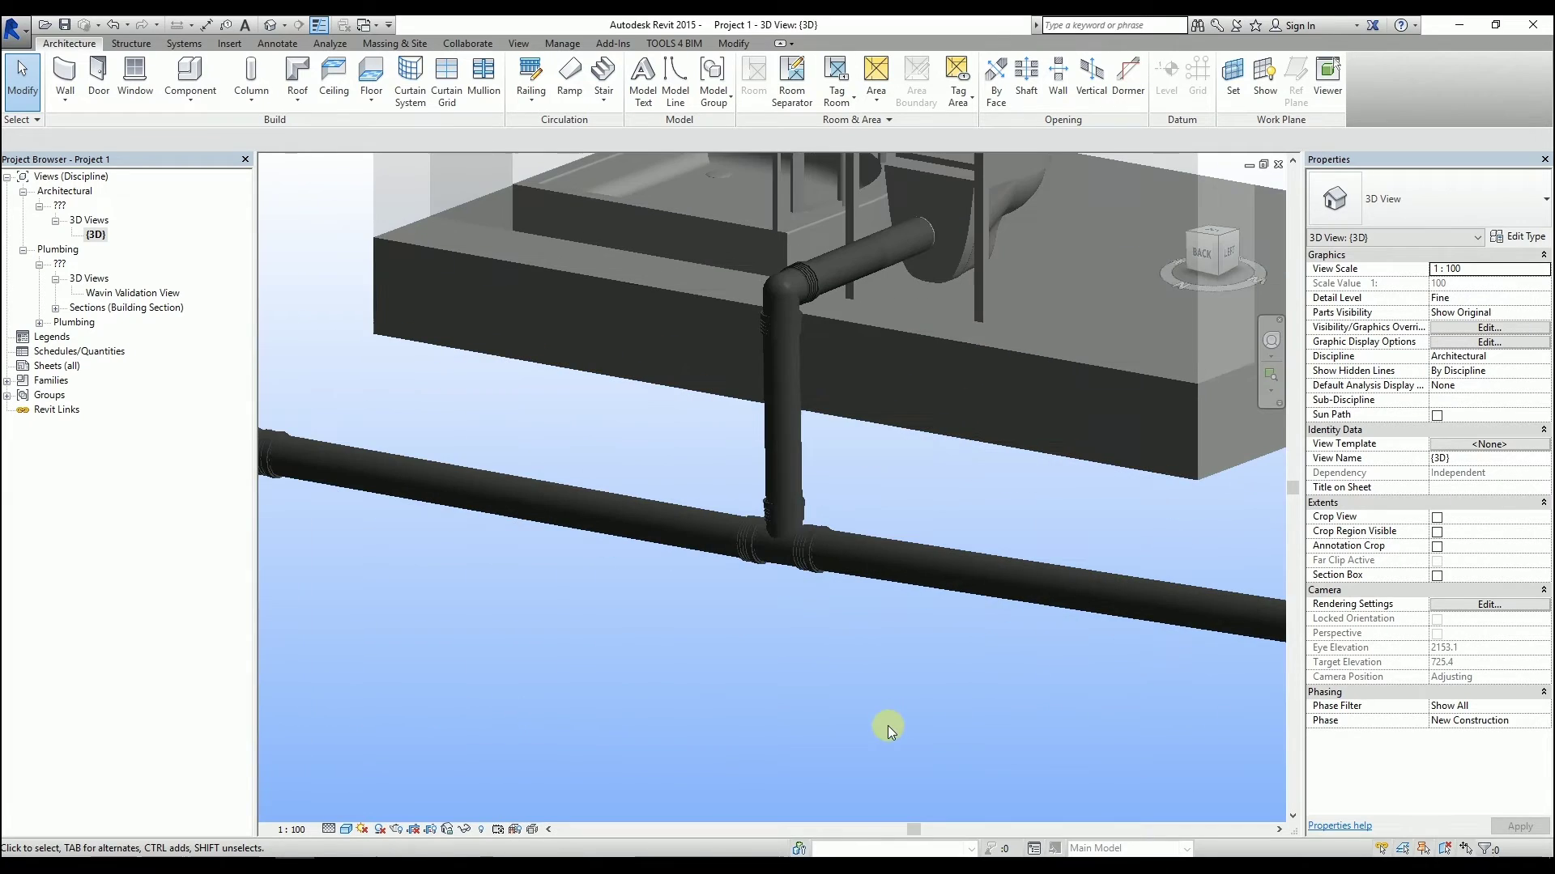
shift+middle_drag(808, 660, 746, 706)
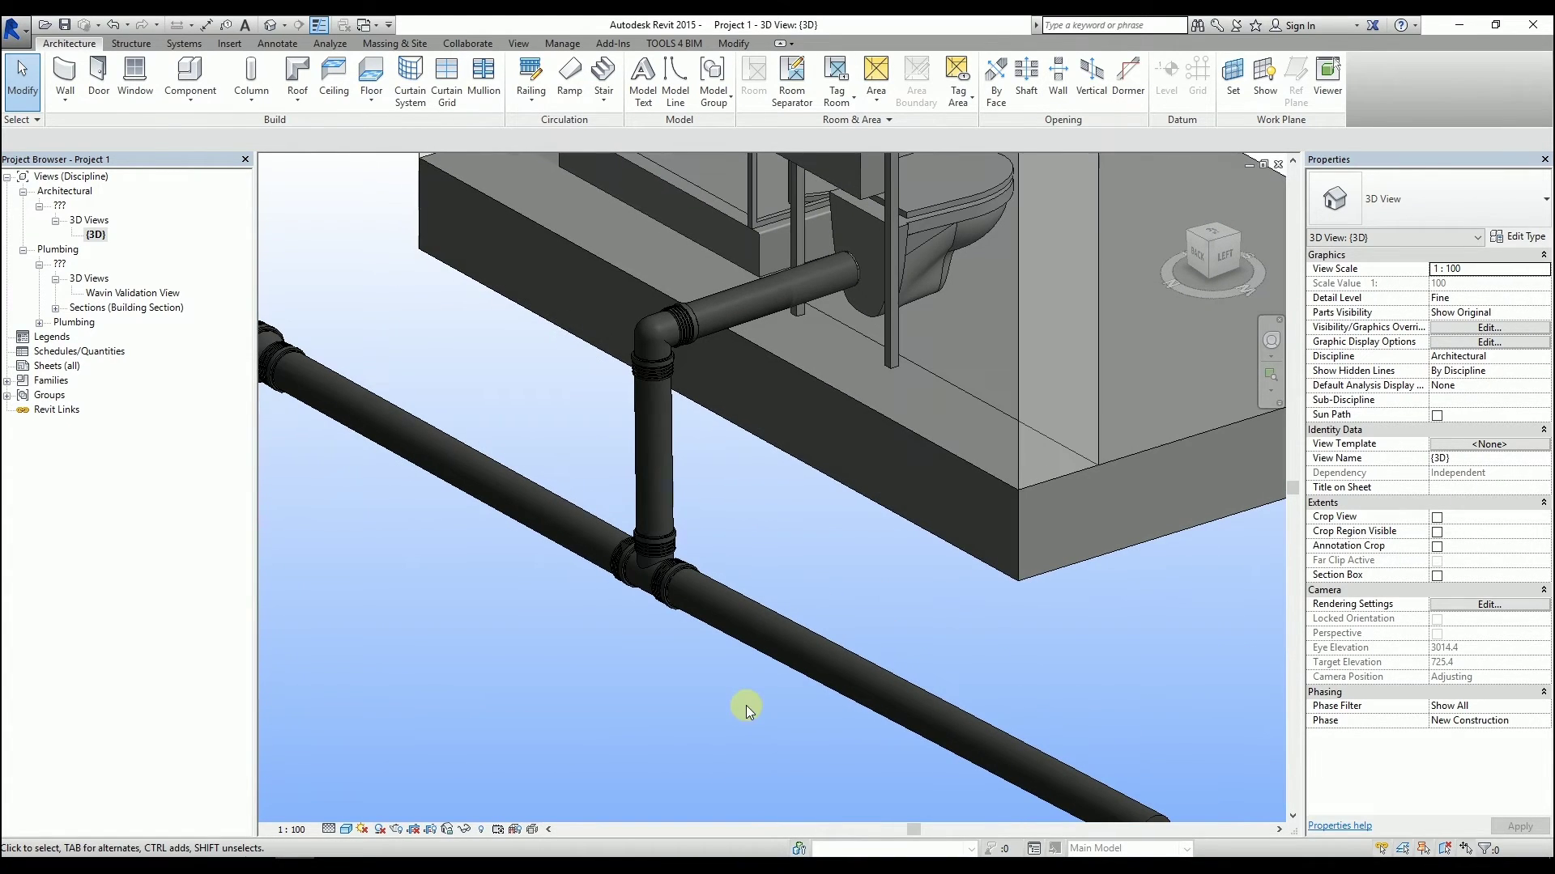
click(662, 605)
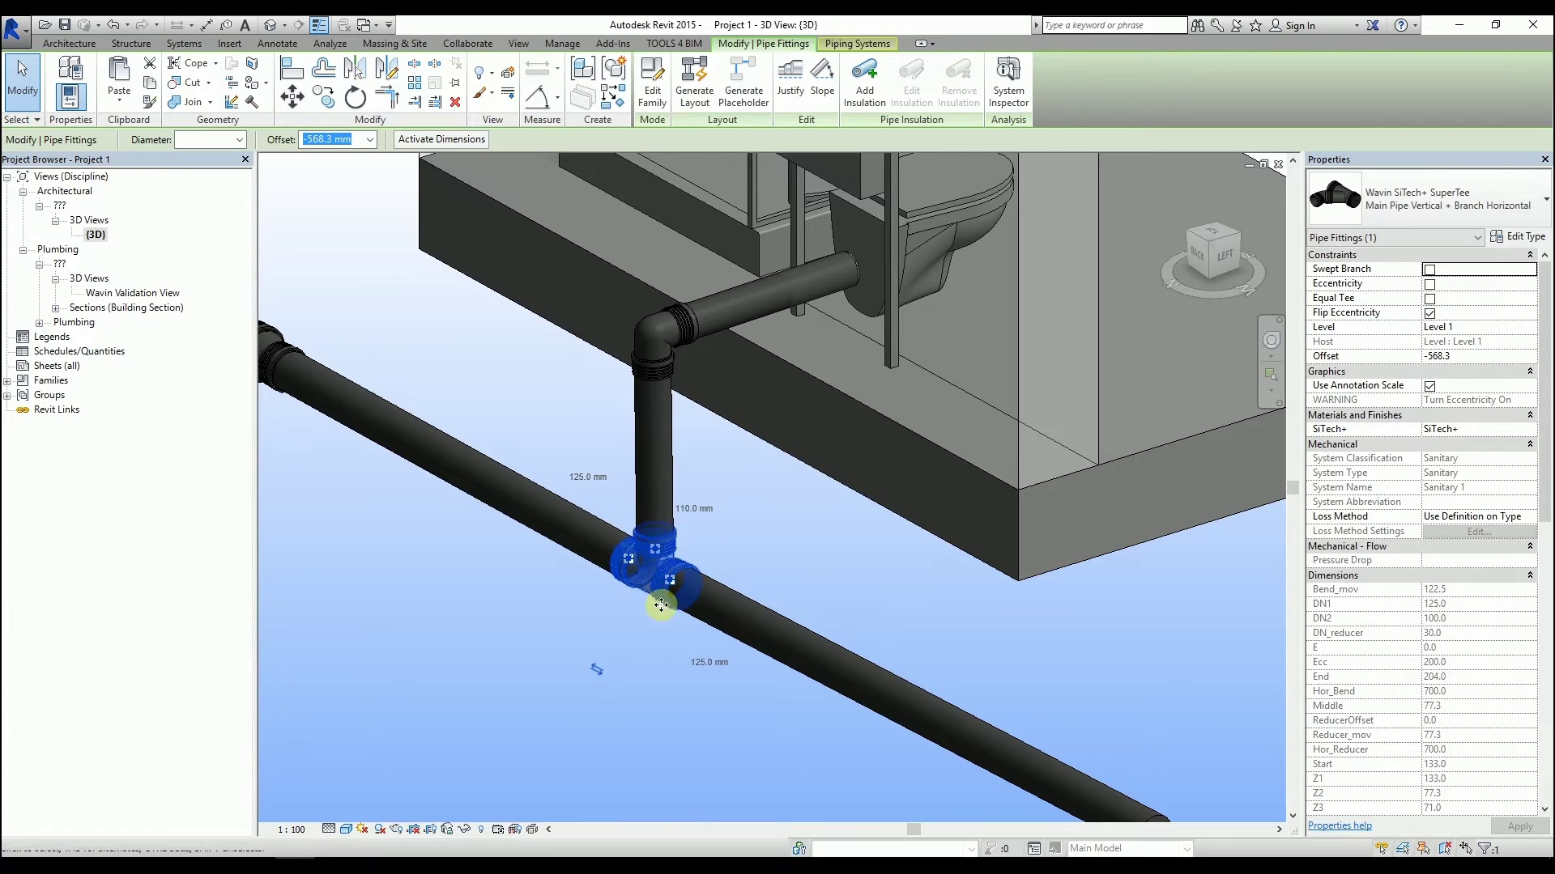
click(1395, 221)
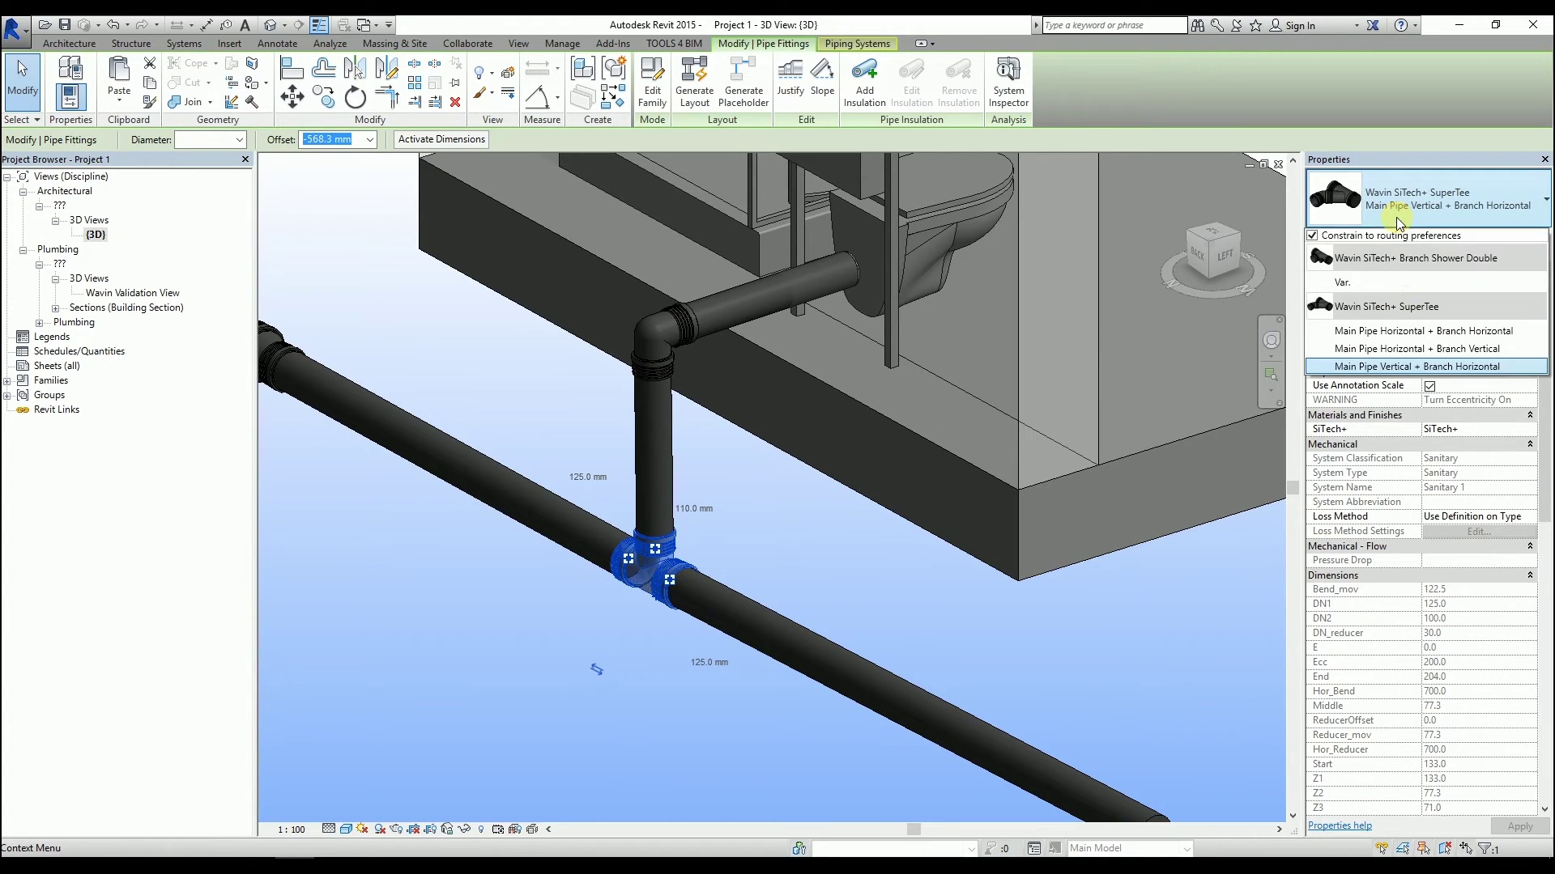
click(1364, 352)
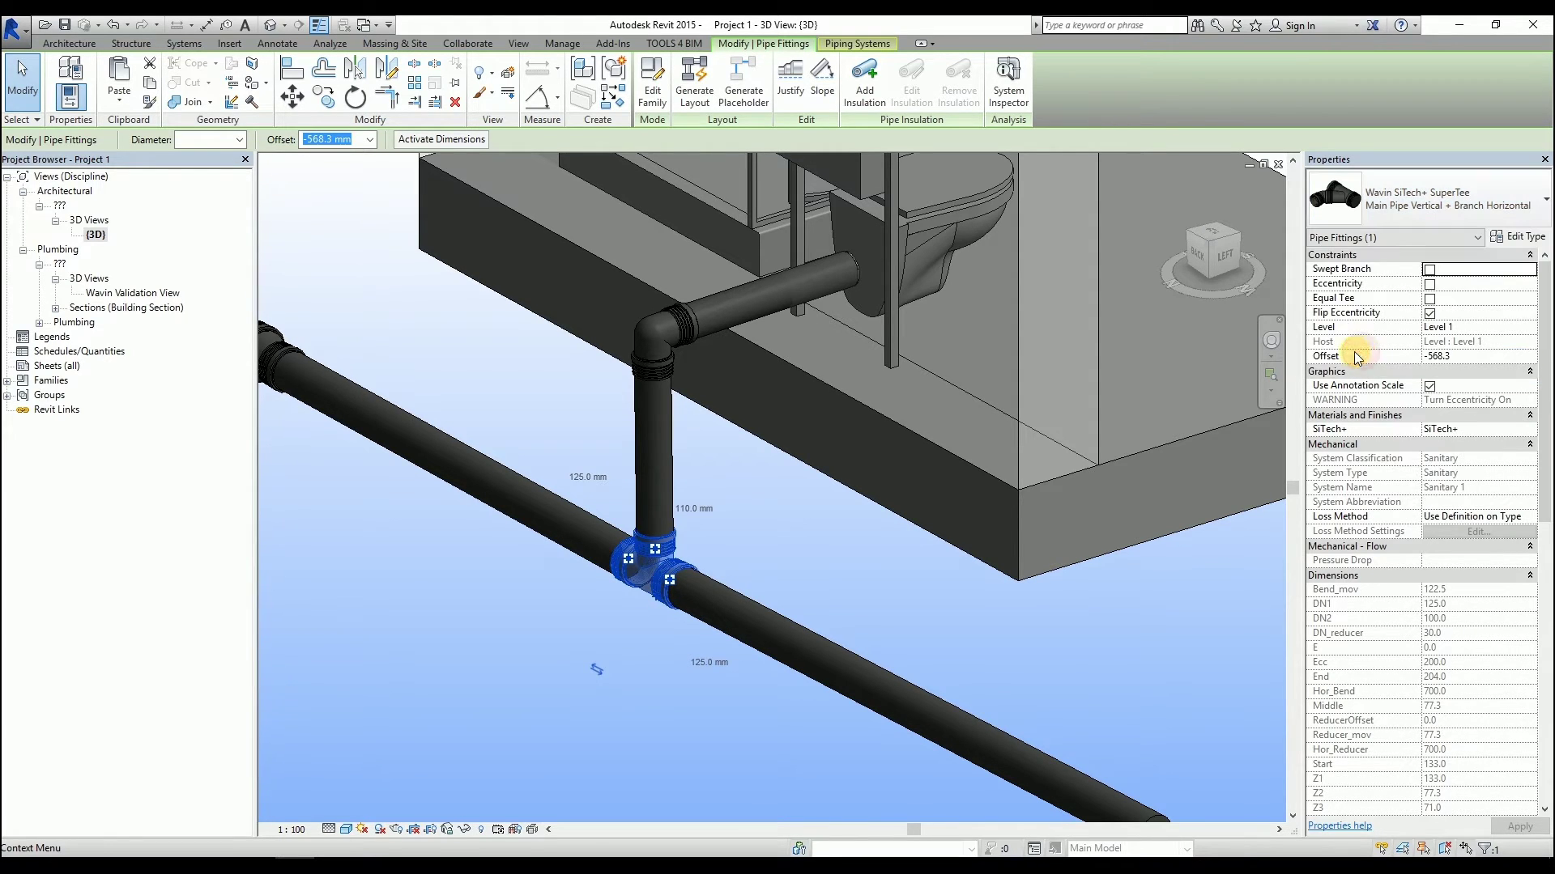
click(489, 580)
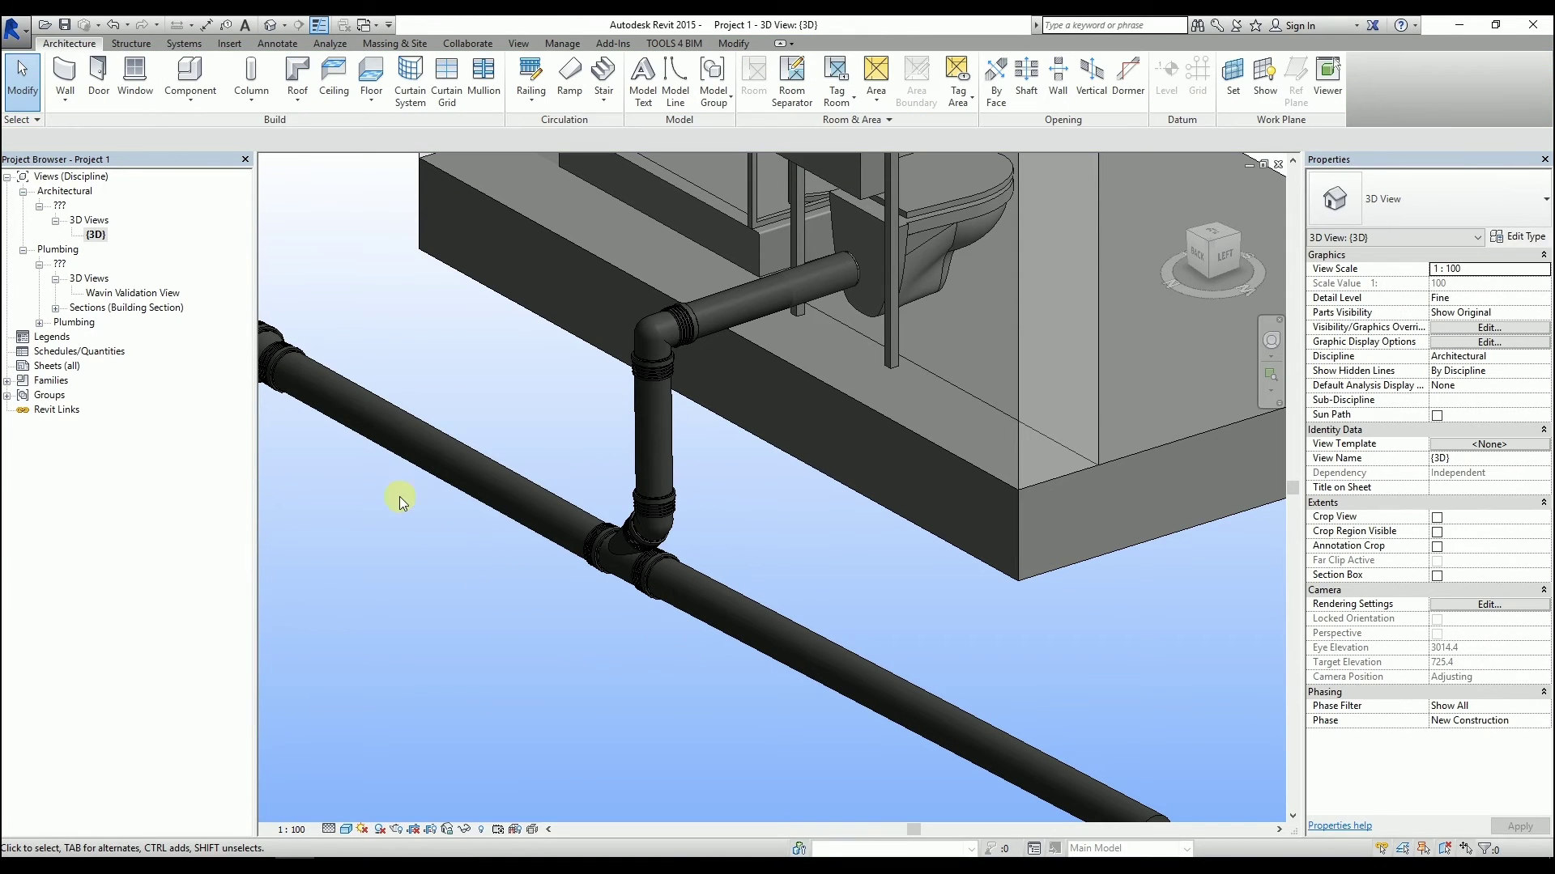
- Turn on Eccentricity for the warning-flagged tee at the vertical stack
shift+middle_drag(361, 463, 749, 721)
scroll(678, 797, up, 4)
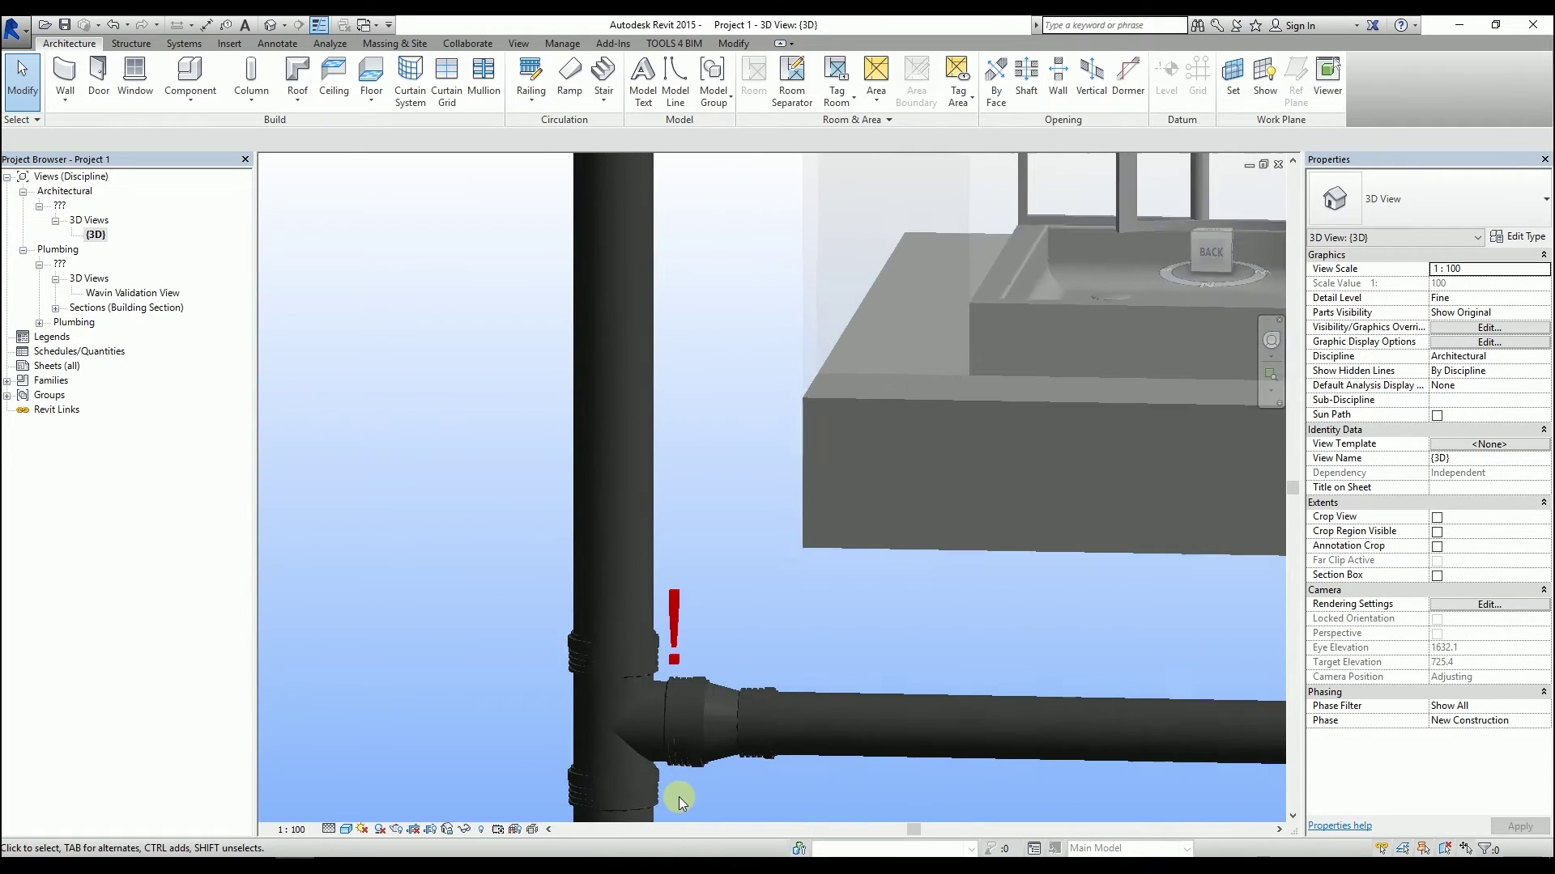
scroll(673, 801, up, 2)
shift+middle_drag(681, 789, 688, 700)
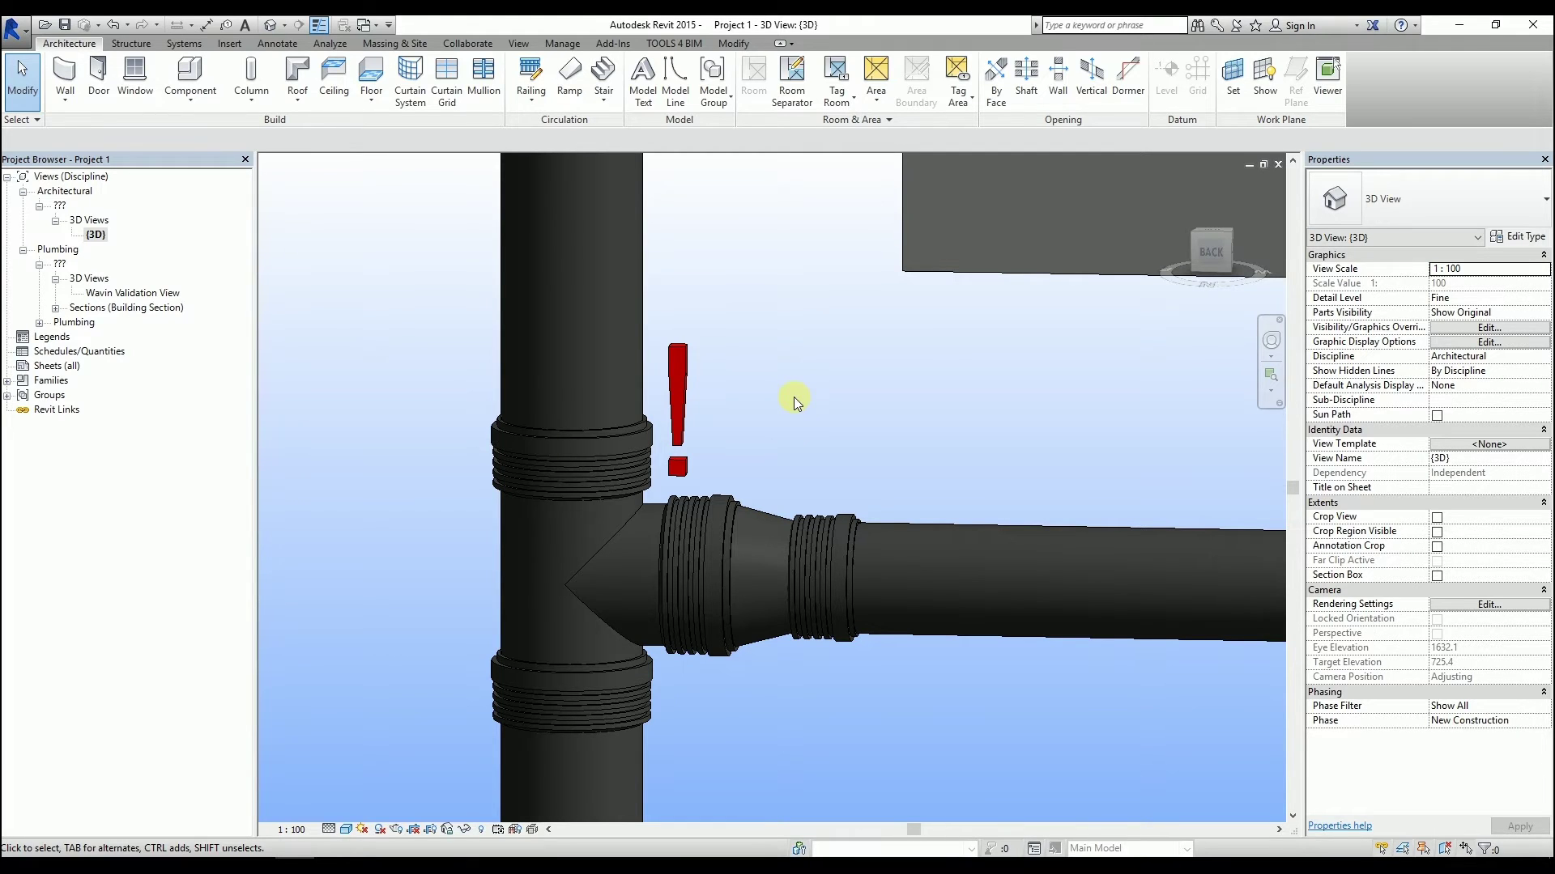
click(695, 357)
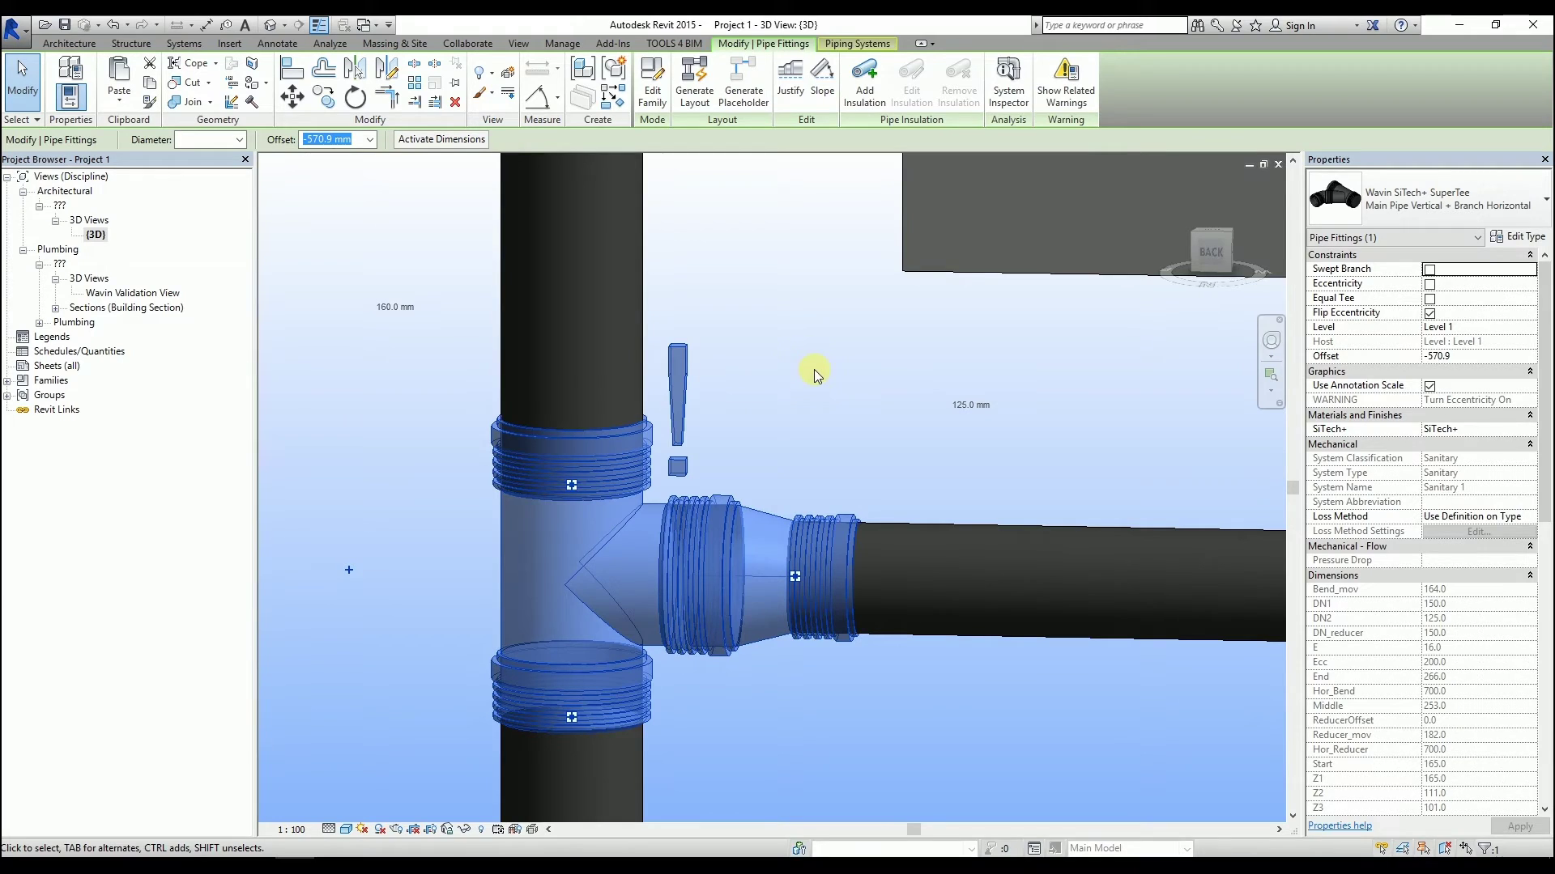
click(1430, 285)
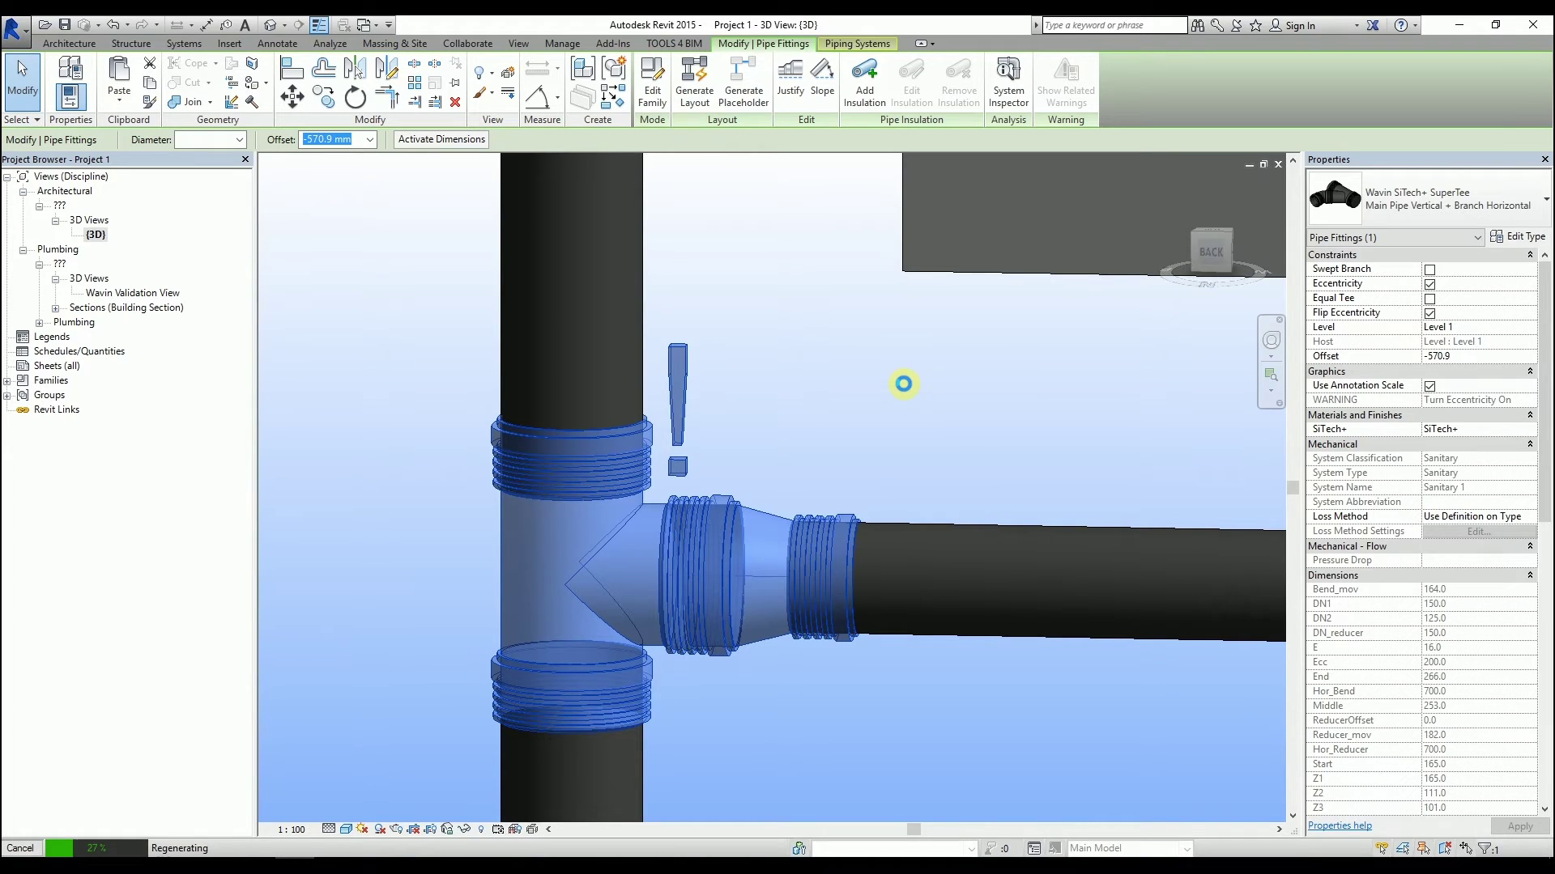
click(904, 384)
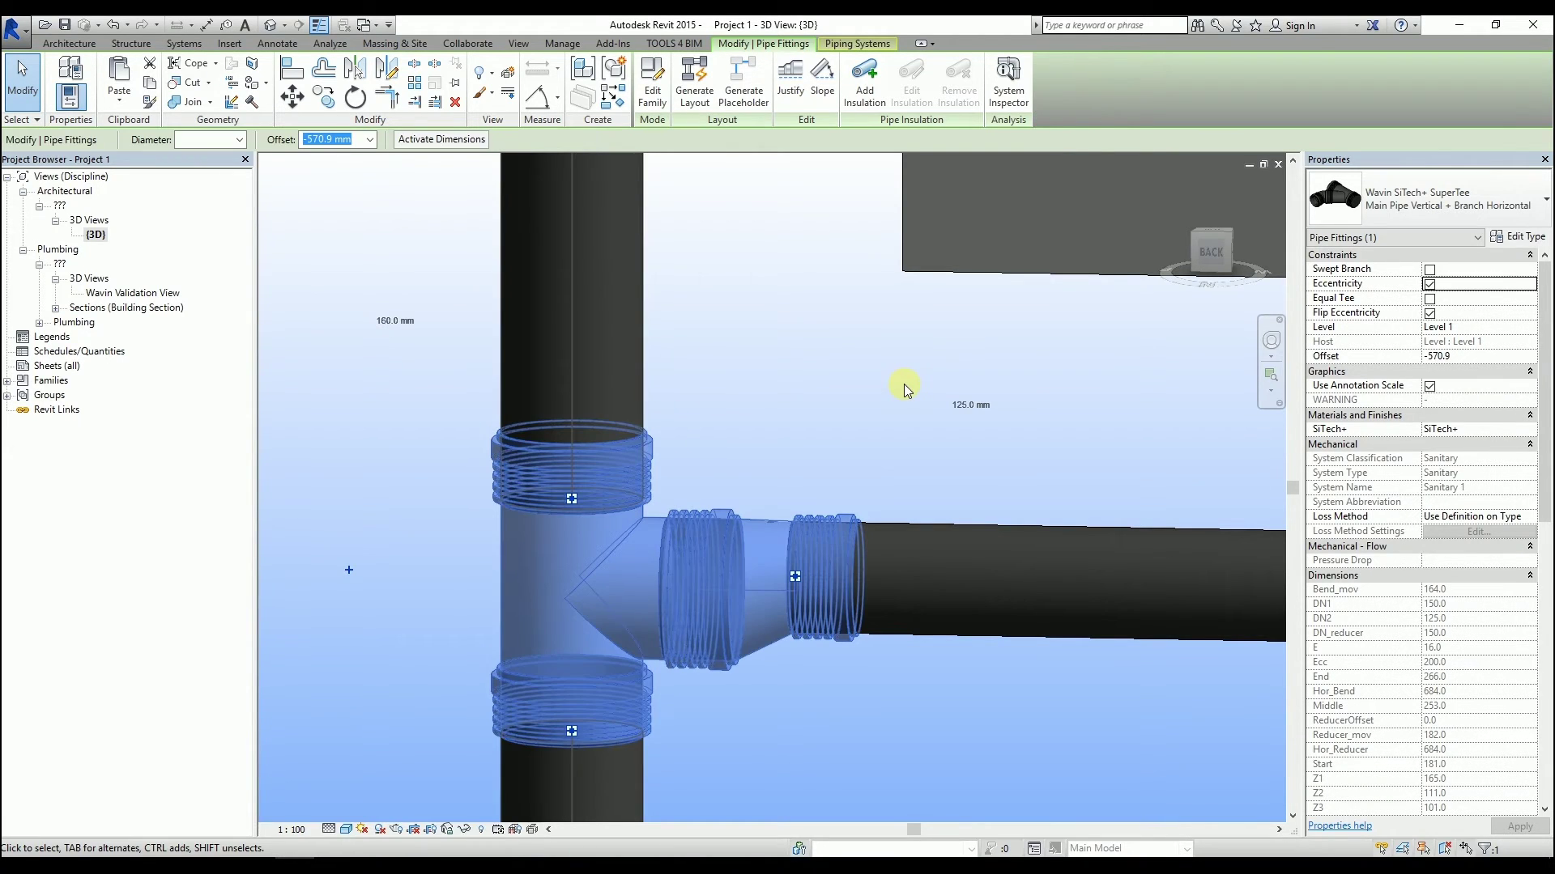
- Zoom out to the full pipe run and open the Wavin Validation View
scroll(933, 390, down, 3)
shift+middle_drag(850, 426, 543, 508)
scroll(543, 509, down, 3)
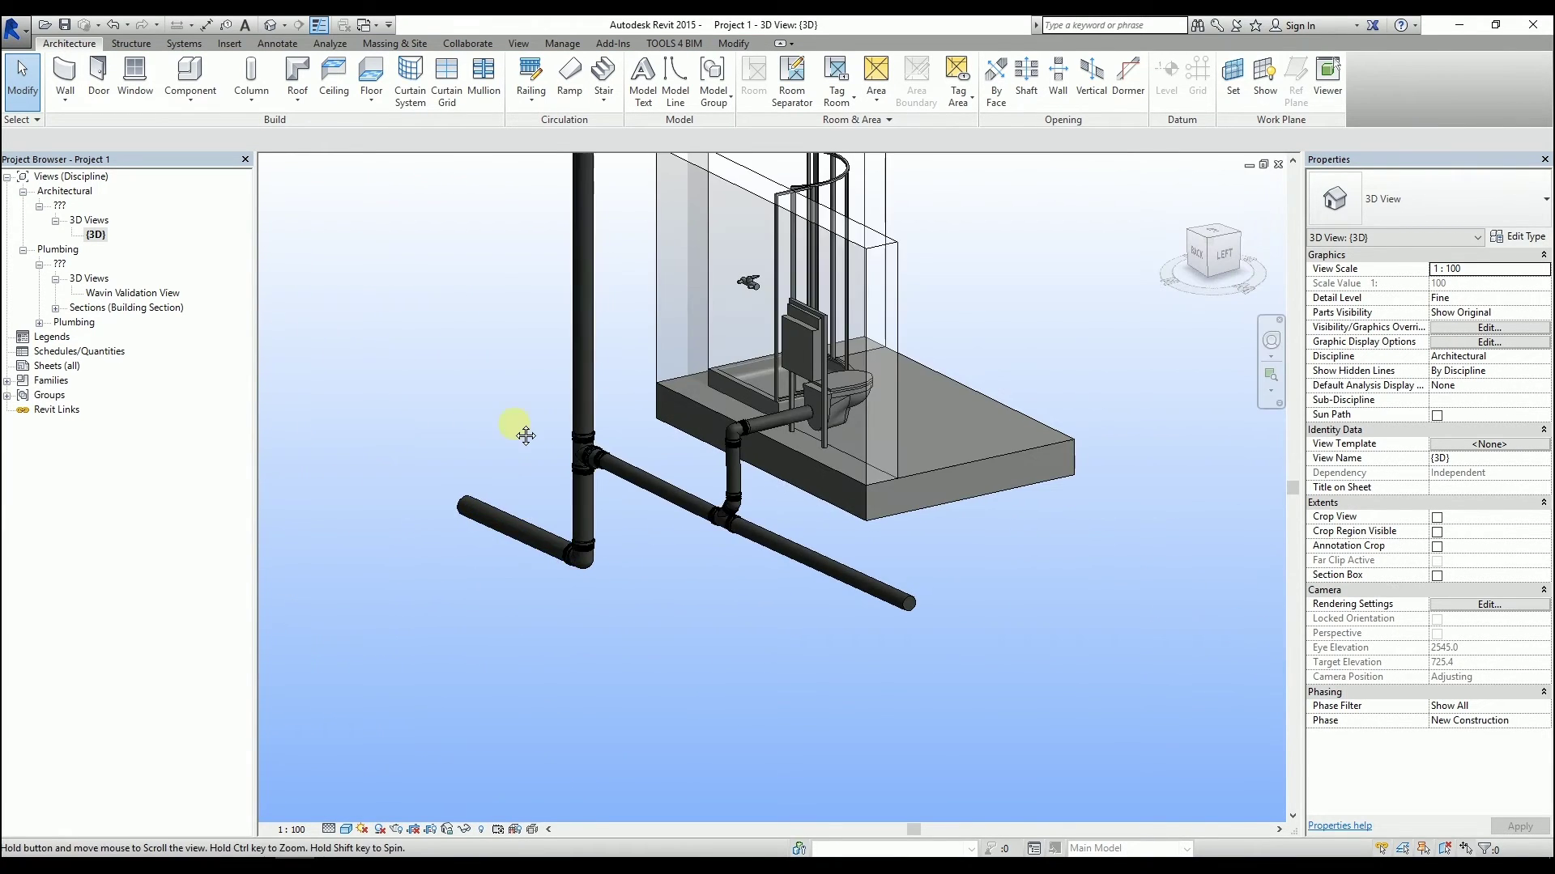
middle_drag(514, 423, 583, 566)
scroll(536, 557, down, 1)
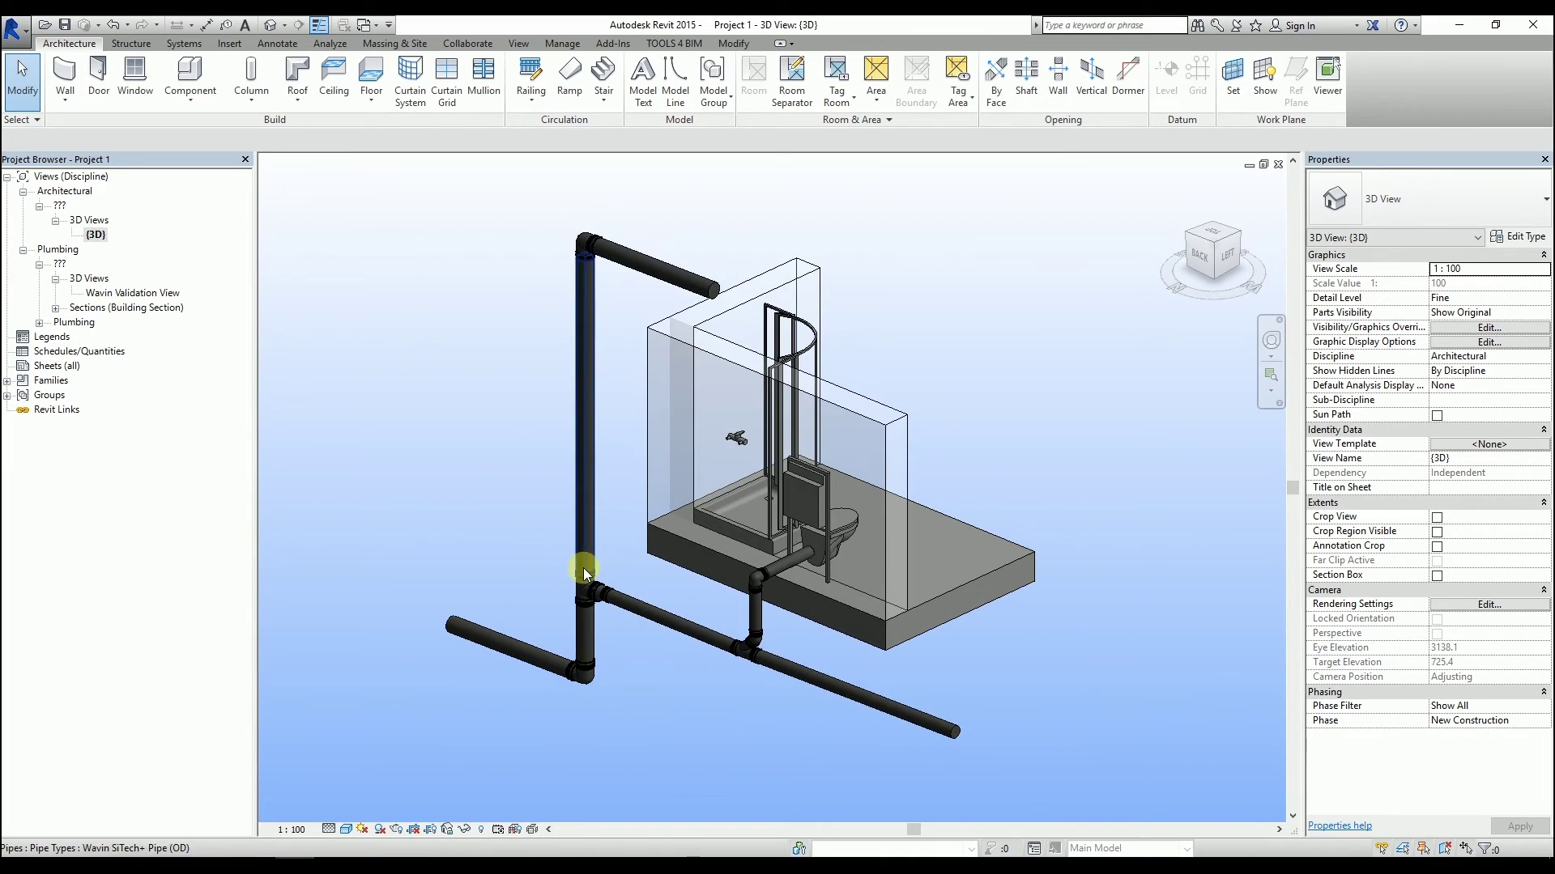
double_click(118, 295)
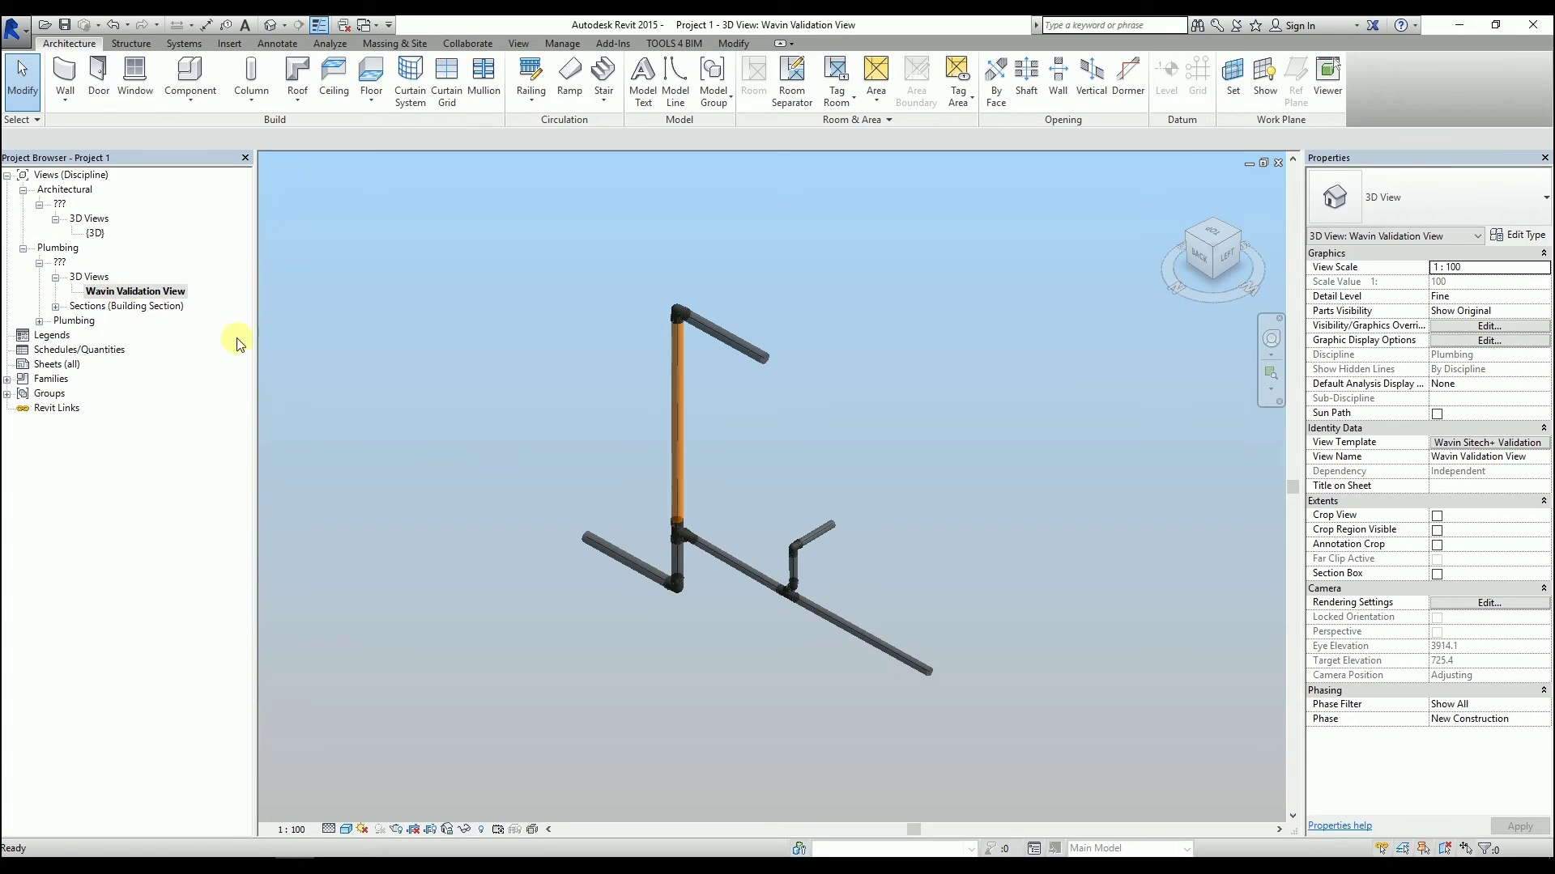
- Split the orange-flagged vertical stack pipe with a coupling using SL (Split Element)
shift+middle_drag(451, 406, 452, 361)
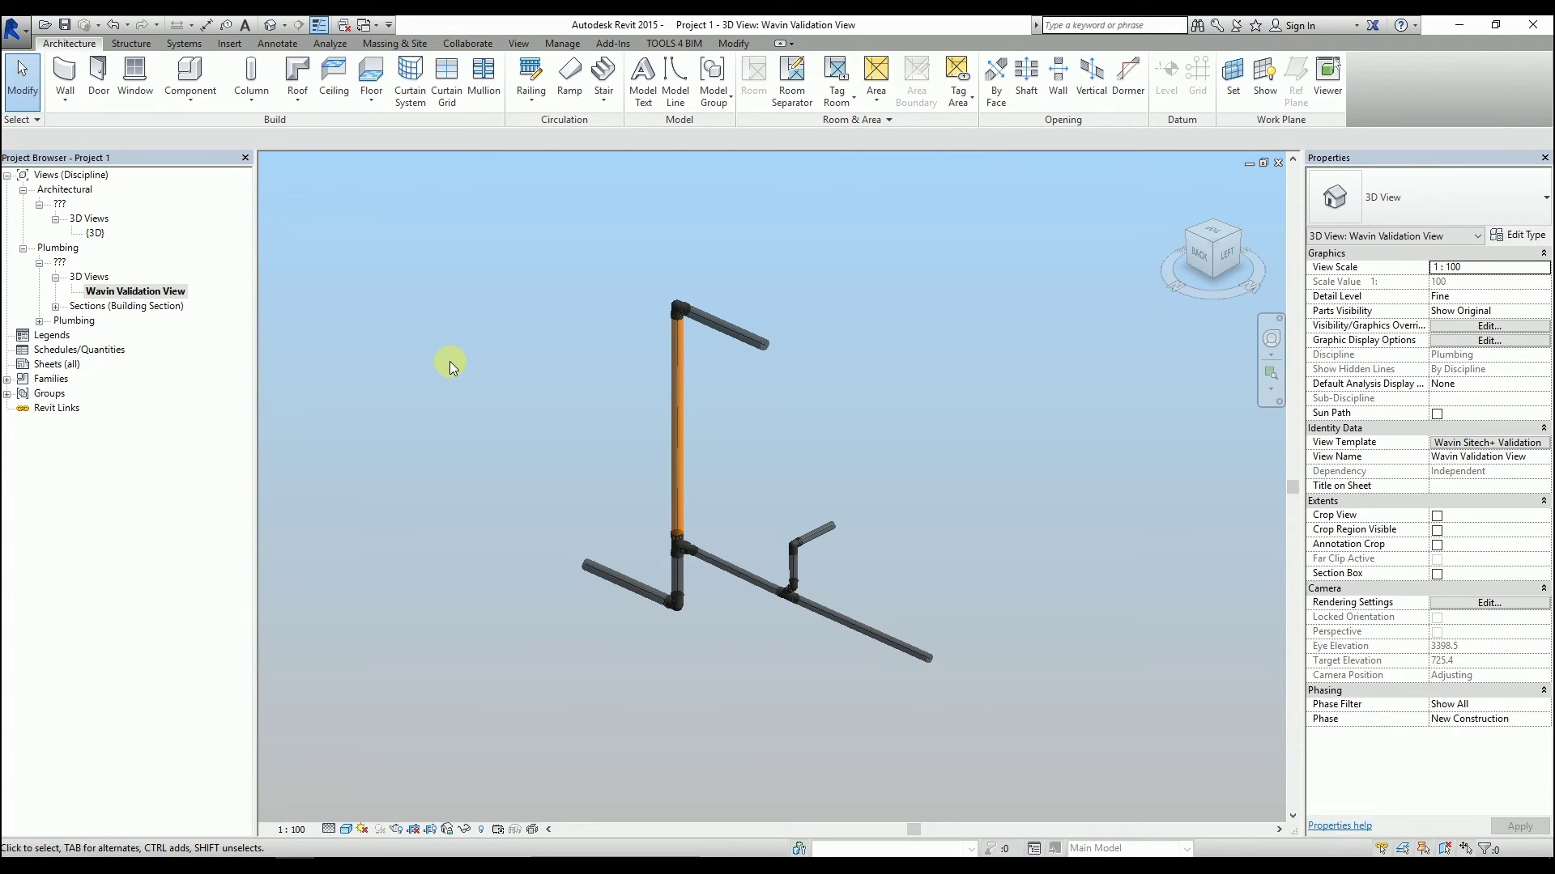
scroll(740, 436, up, 2)
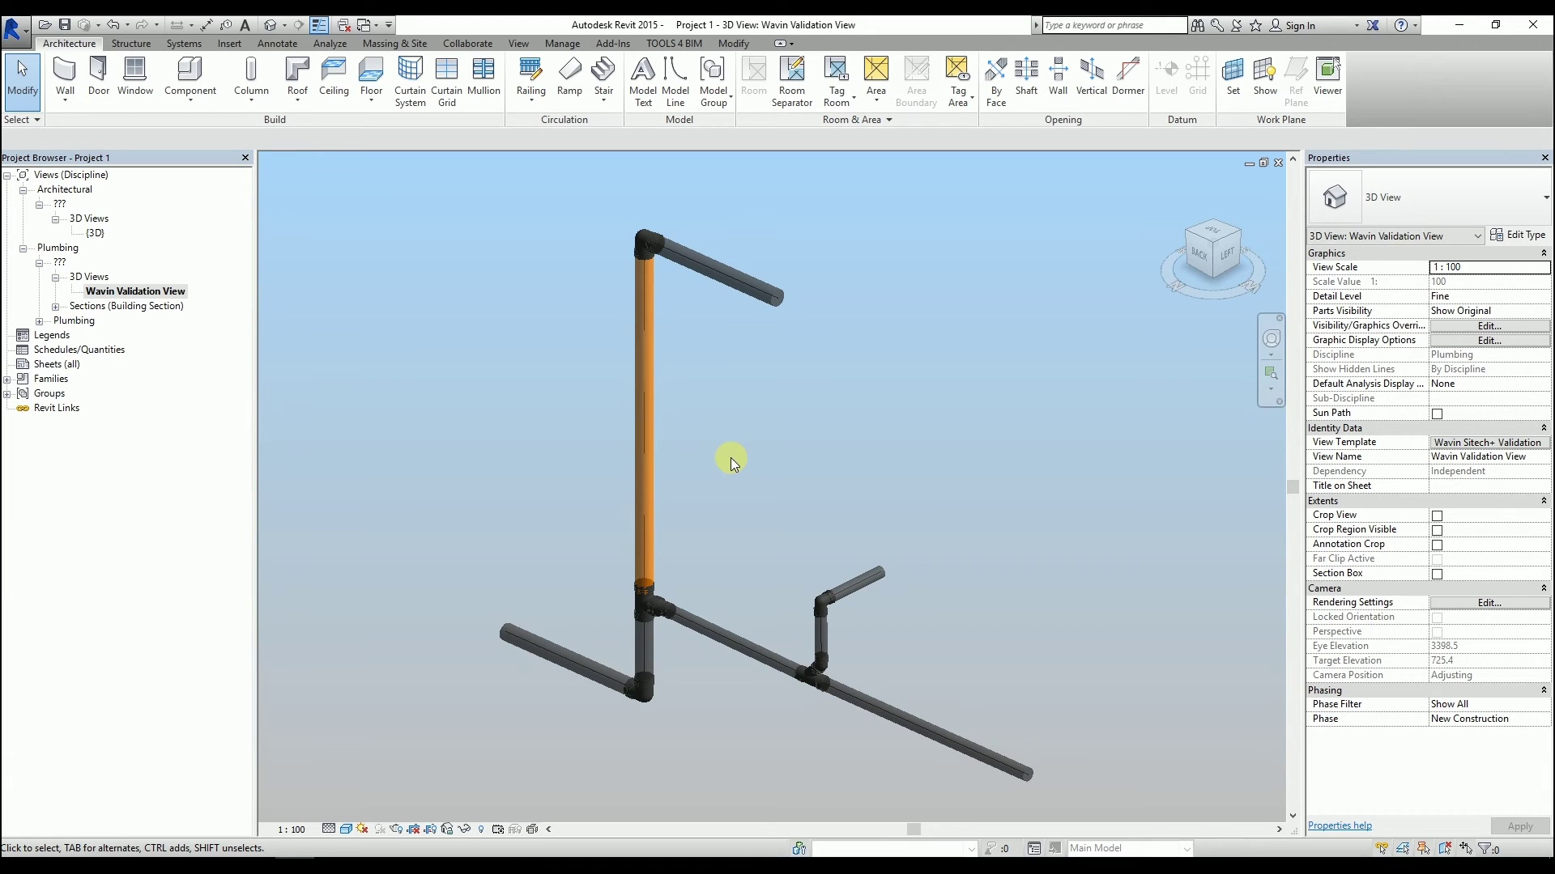
key(s)
key(l)
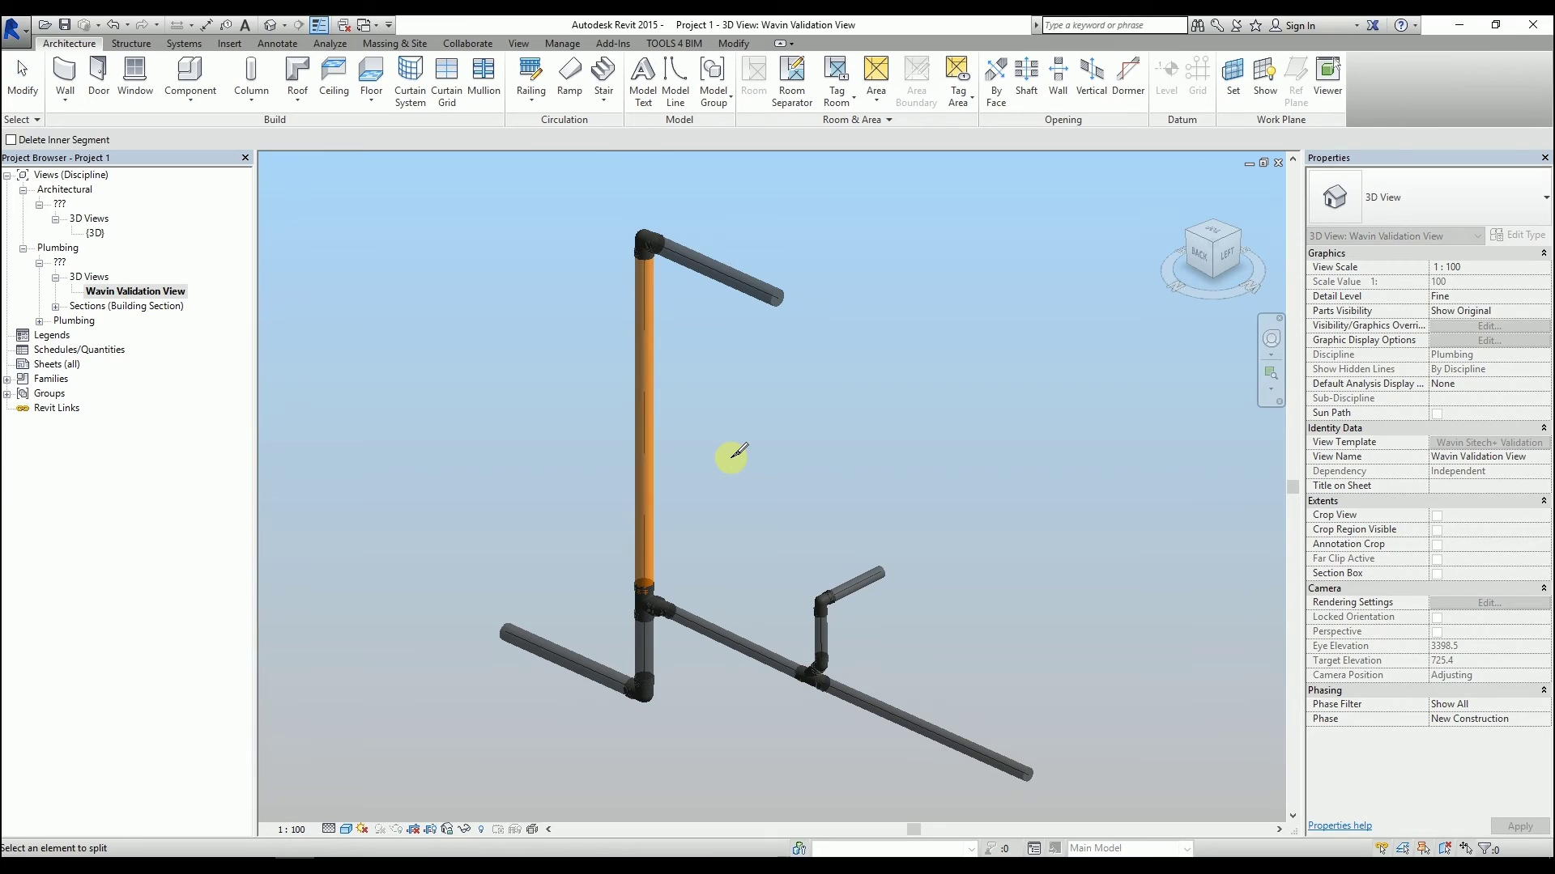
click(644, 420)
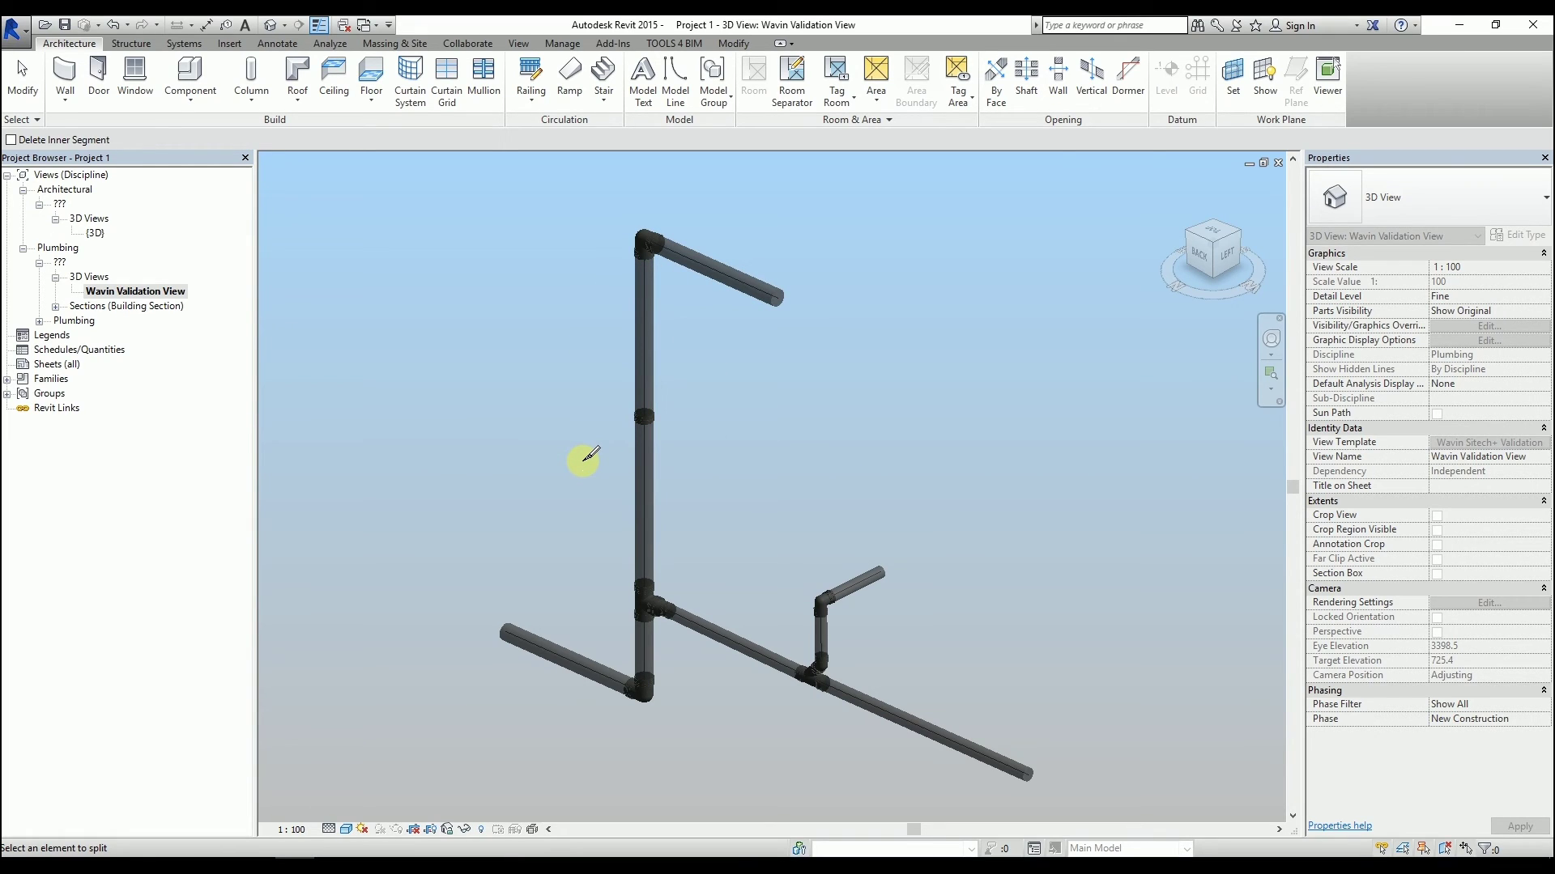
key(Escape)
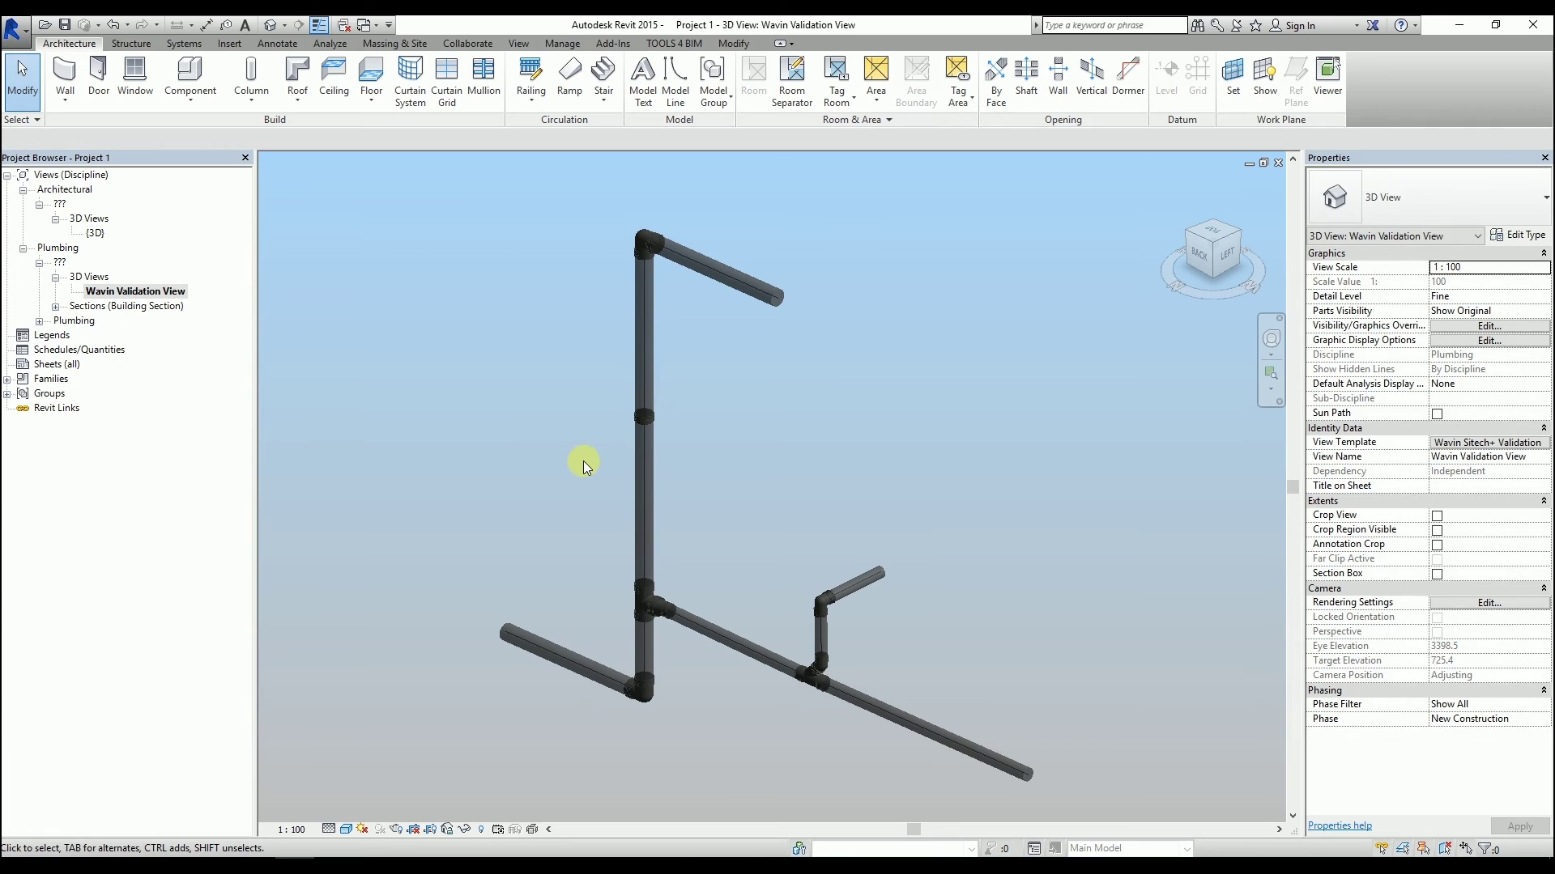
double_click(95, 232)
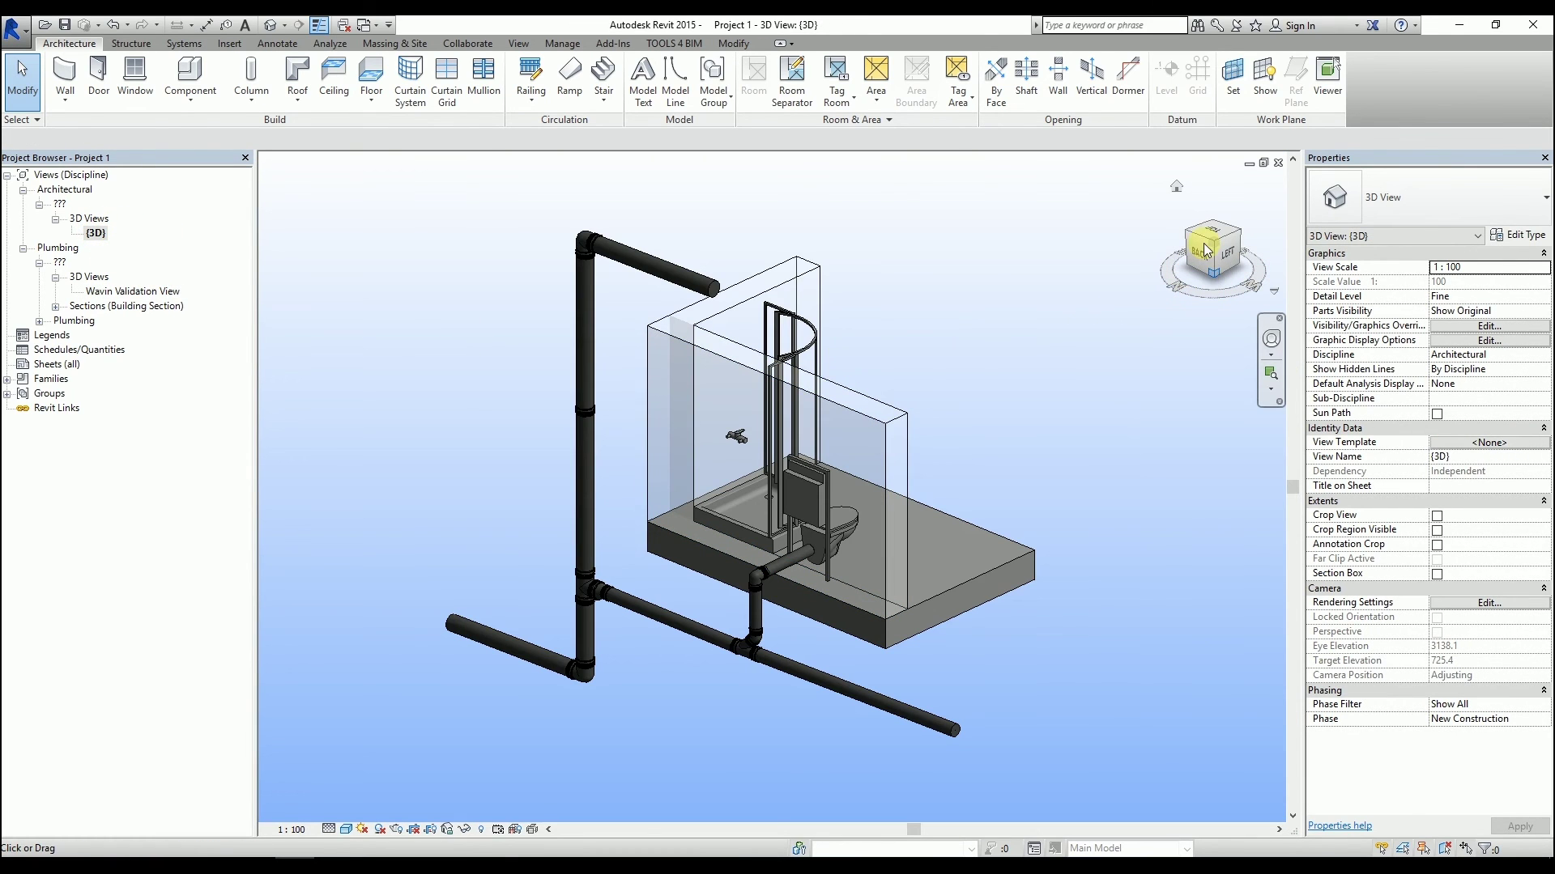
- Reorient the {3D} view to the top-right-back corner and zoom in on the bathroom pipework
click(1189, 236)
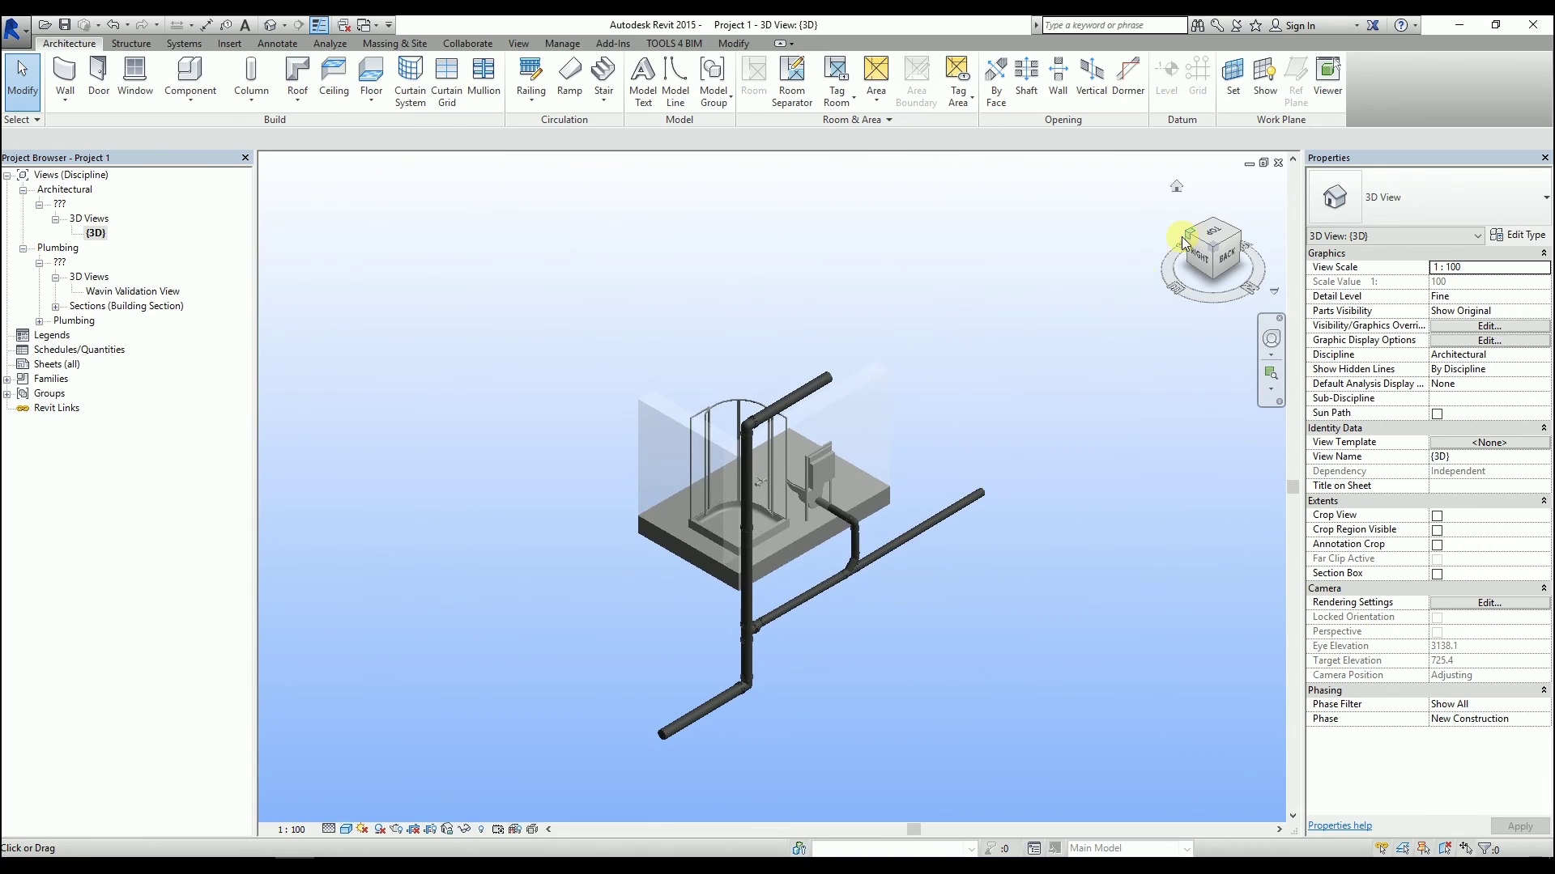
scroll(892, 615, up, 2)
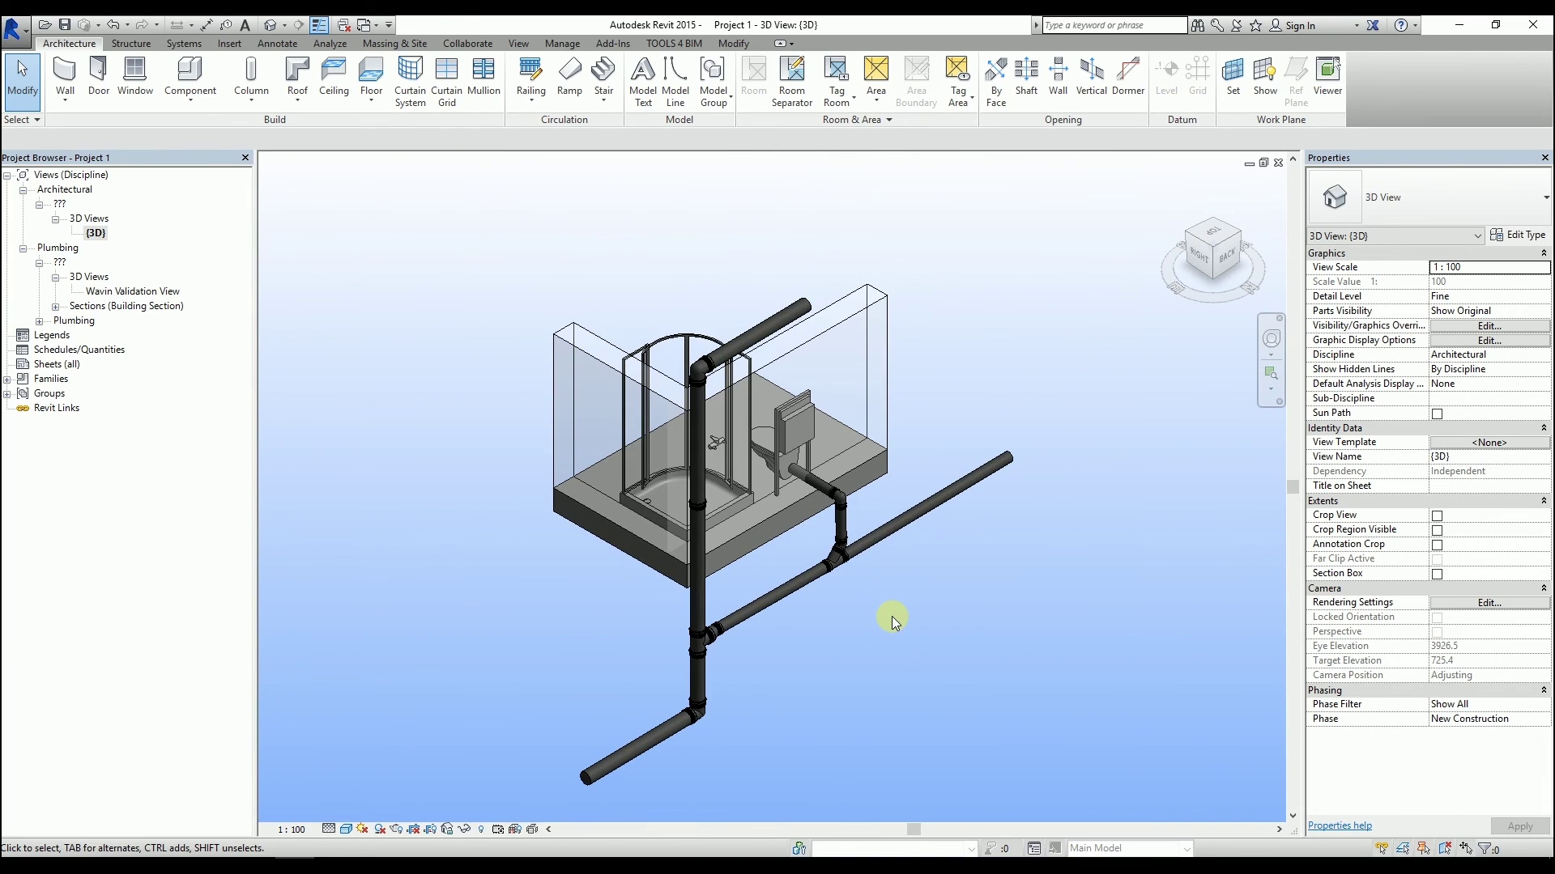